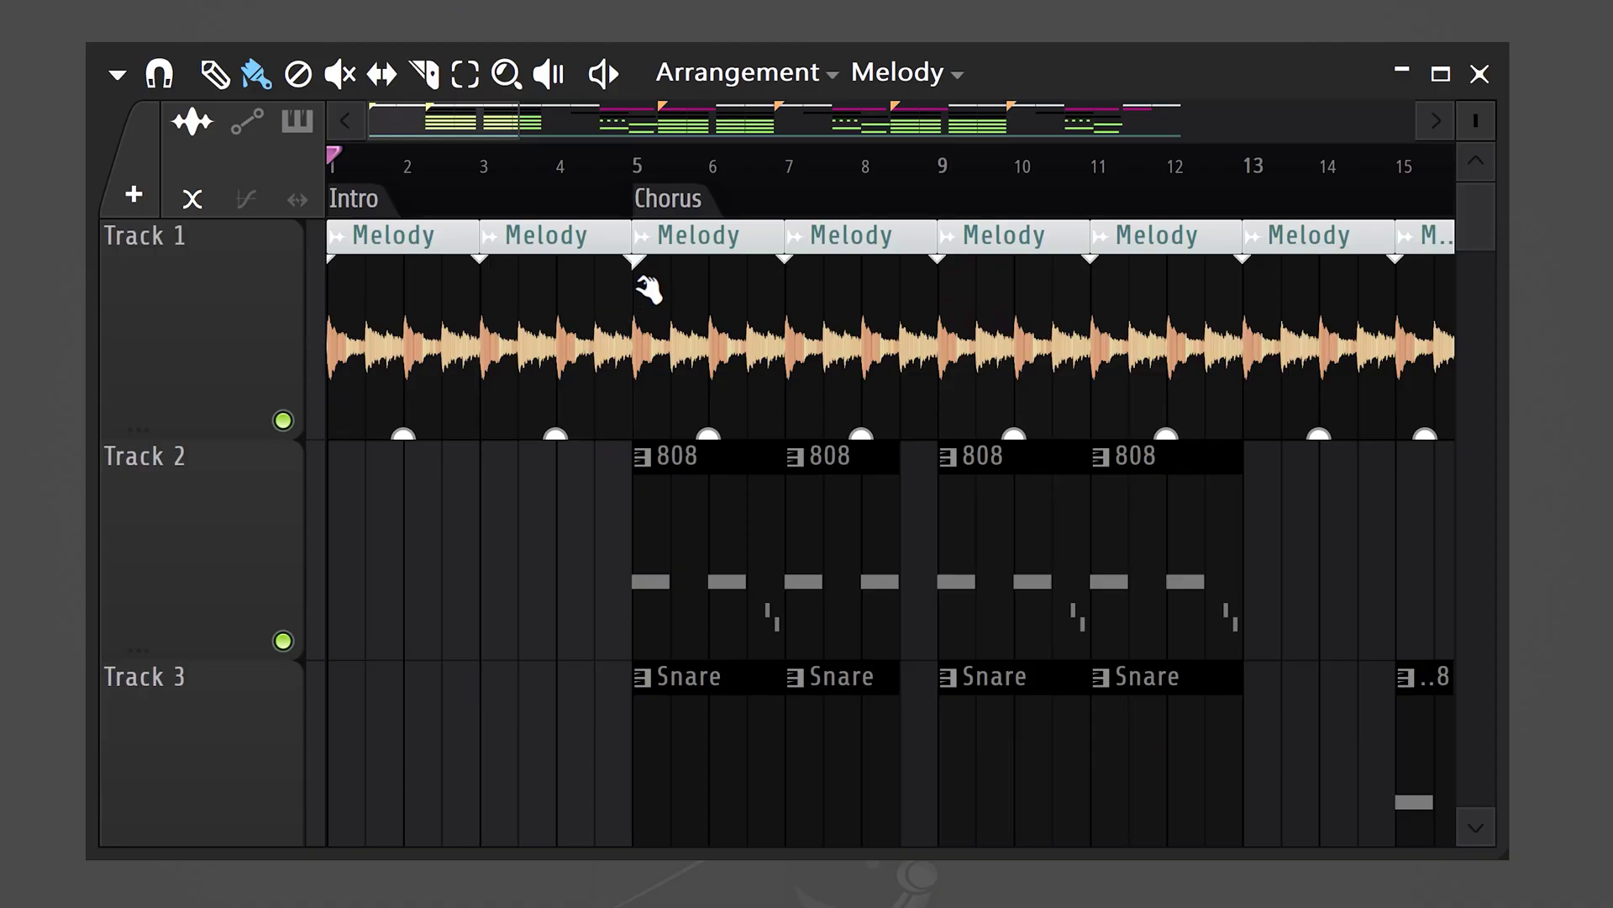
# Make the Chorus Melody clips unique as Melody #2 and open that sample's channel settings
pyautogui.click(644, 239)
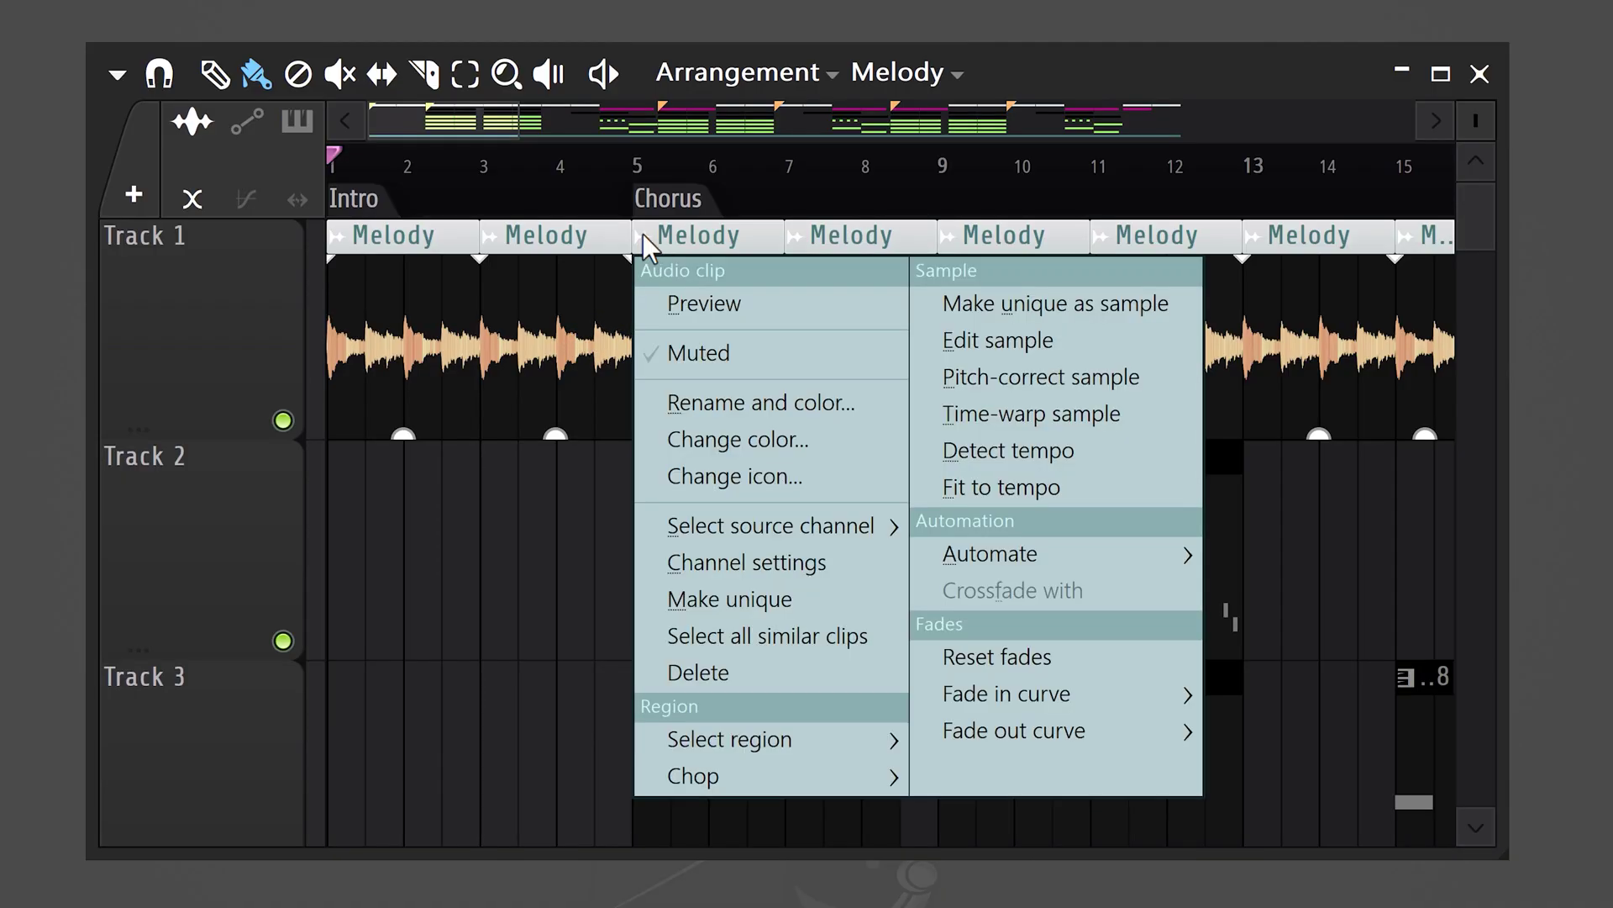
pyautogui.click(736, 600)
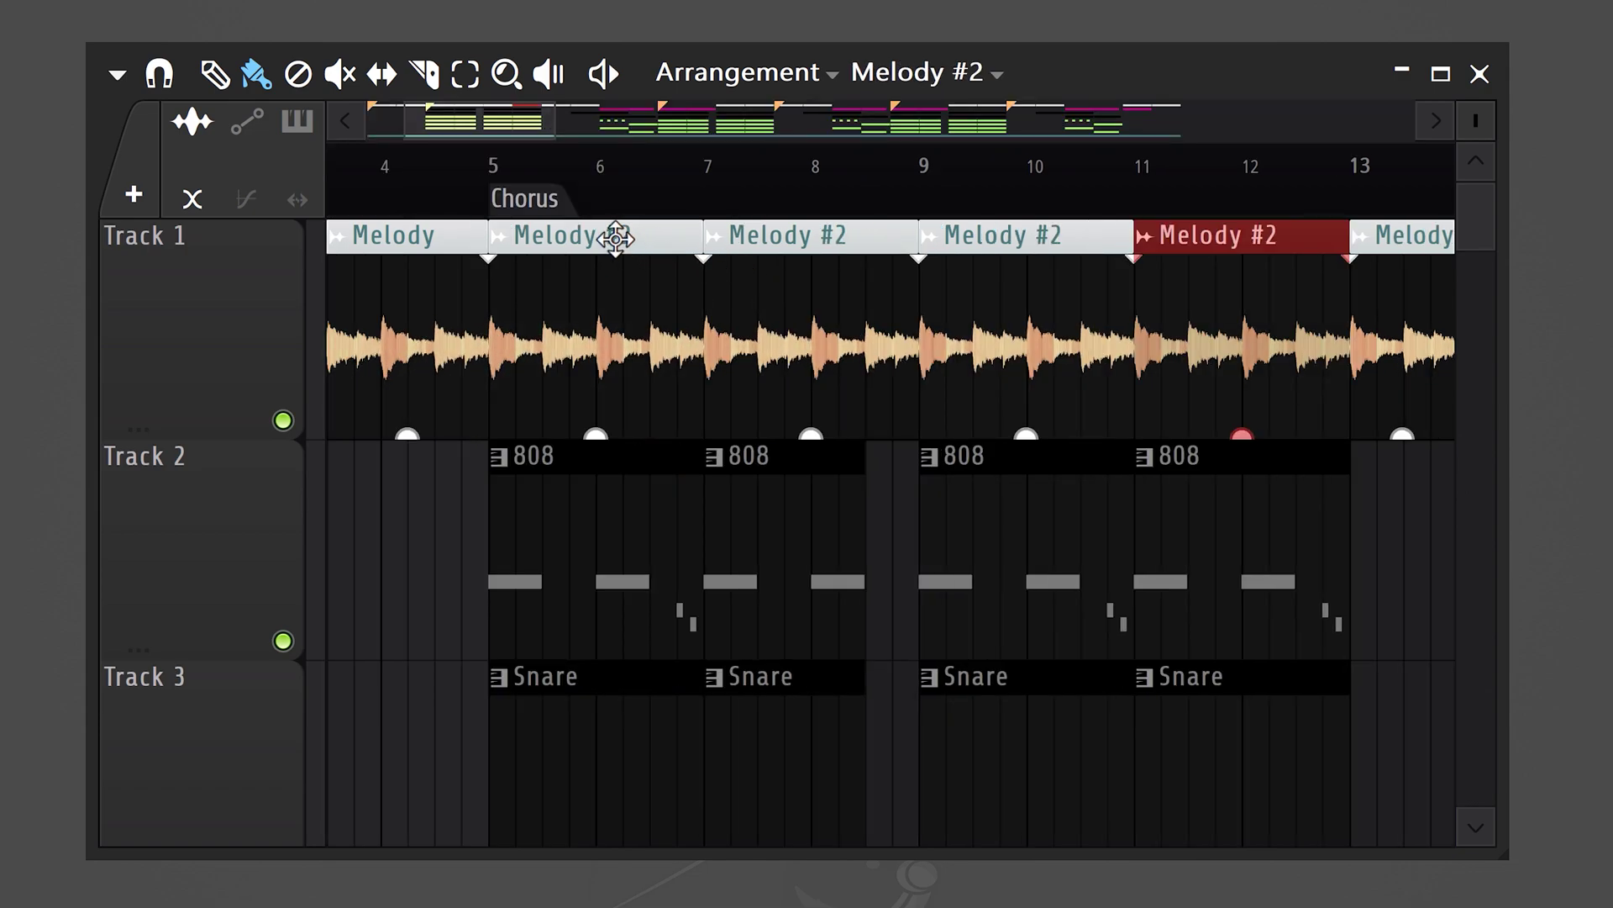
pyautogui.doubleClick(616, 239)
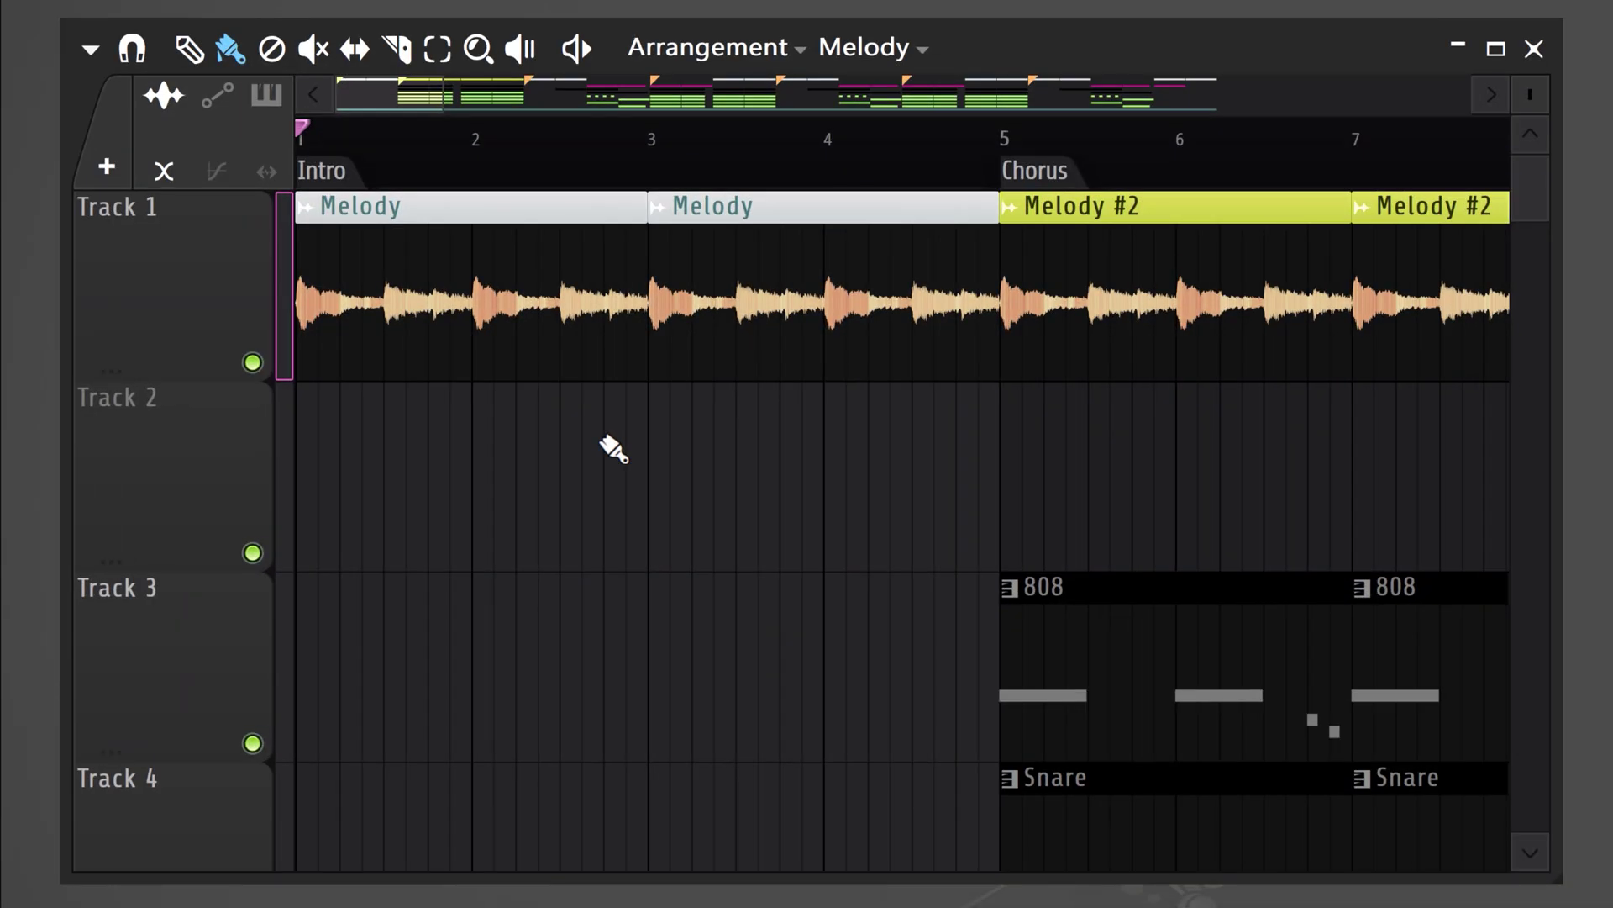
# Load Fruity Love Philter into Slot 1 of the Melody mixer insert and lower CUT to about 18%
pyautogui.doubleClick(544, 213)
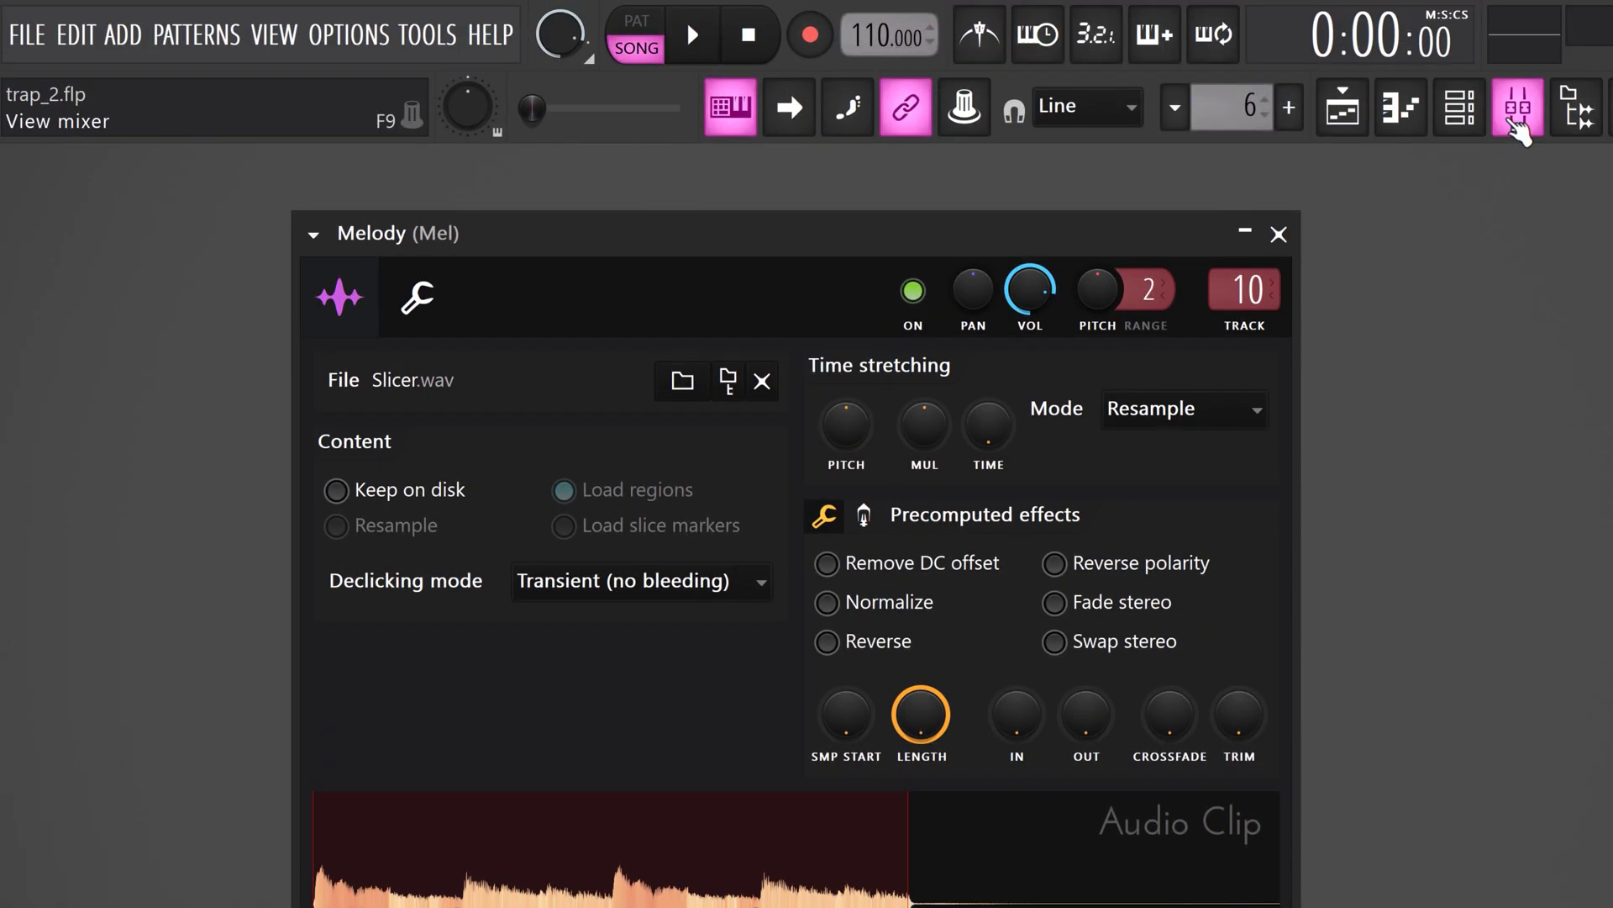
pyautogui.click(1514, 107)
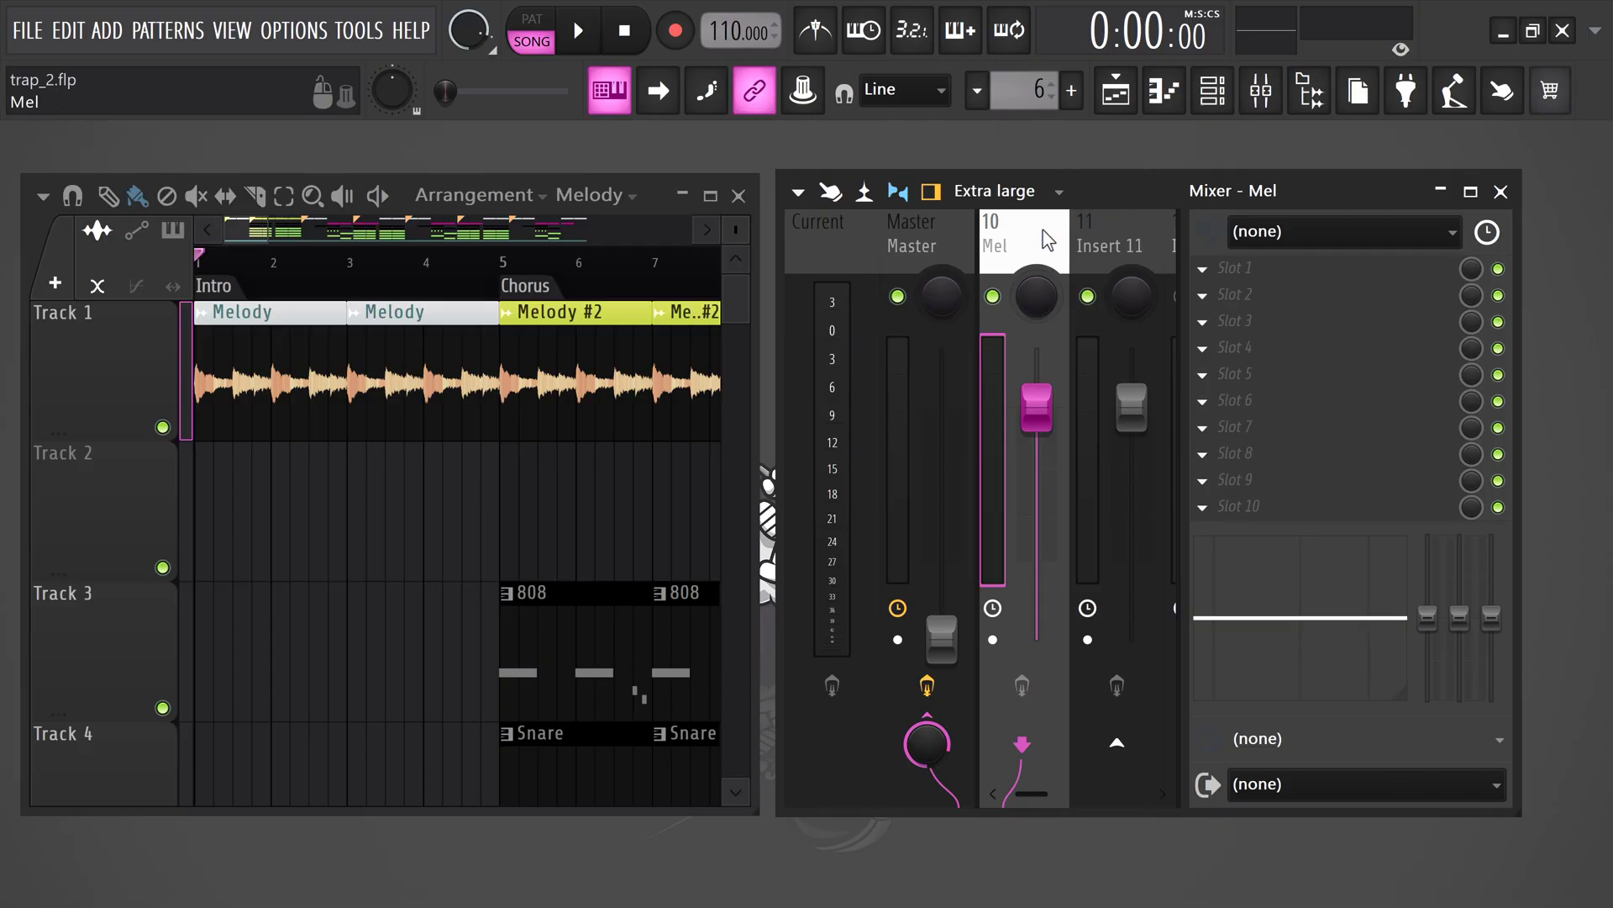
pyautogui.click(1202, 270)
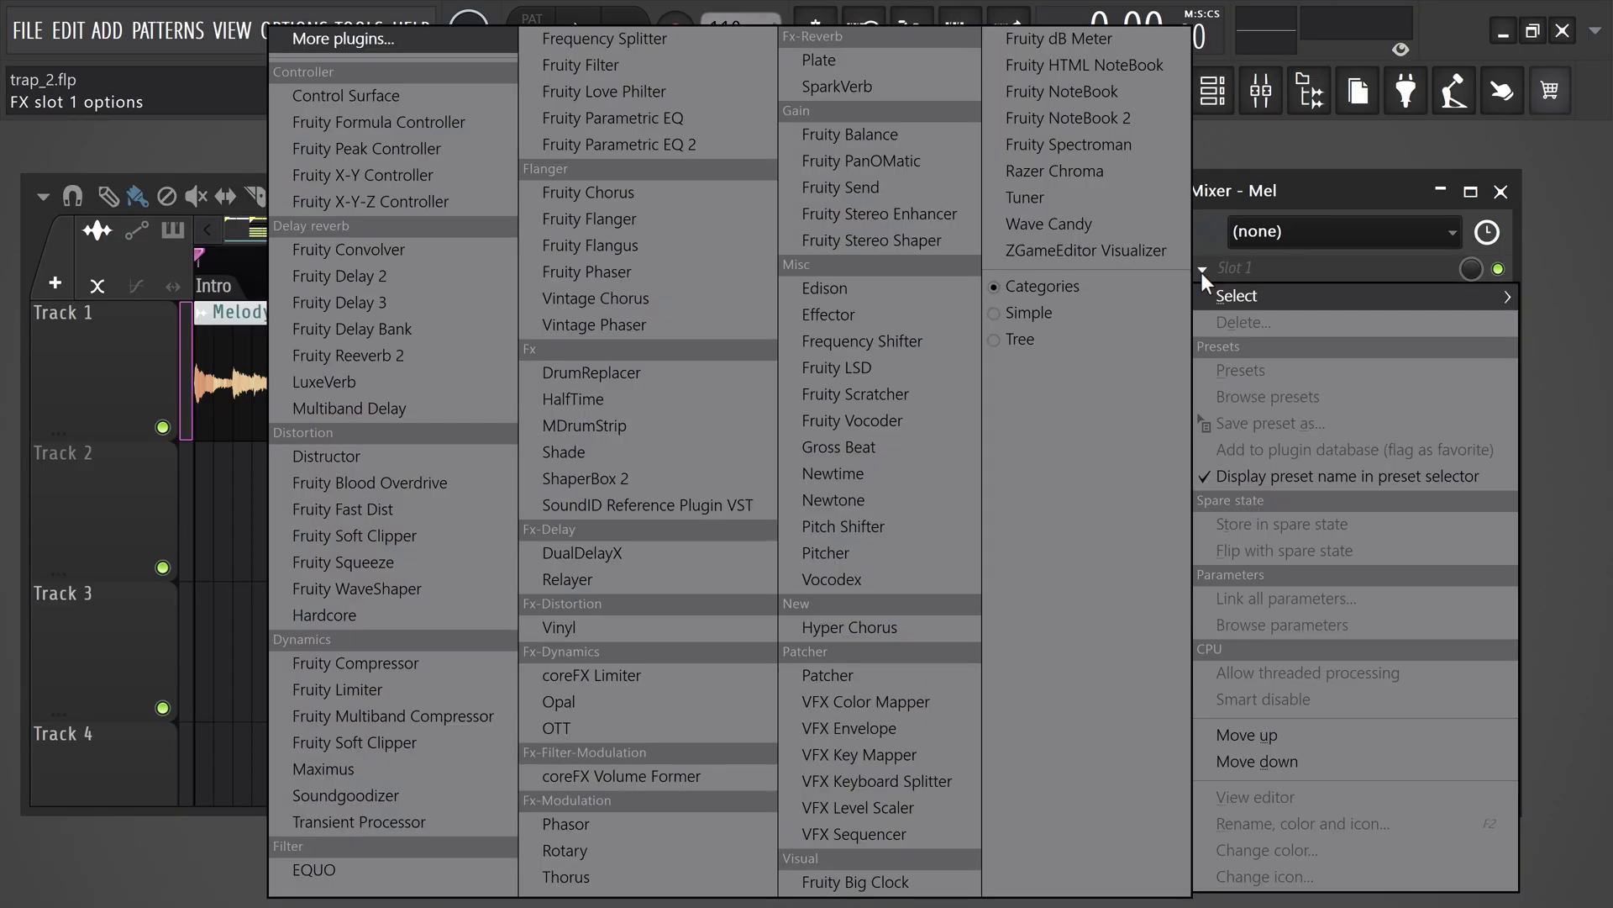
pyautogui.click(751, 99)
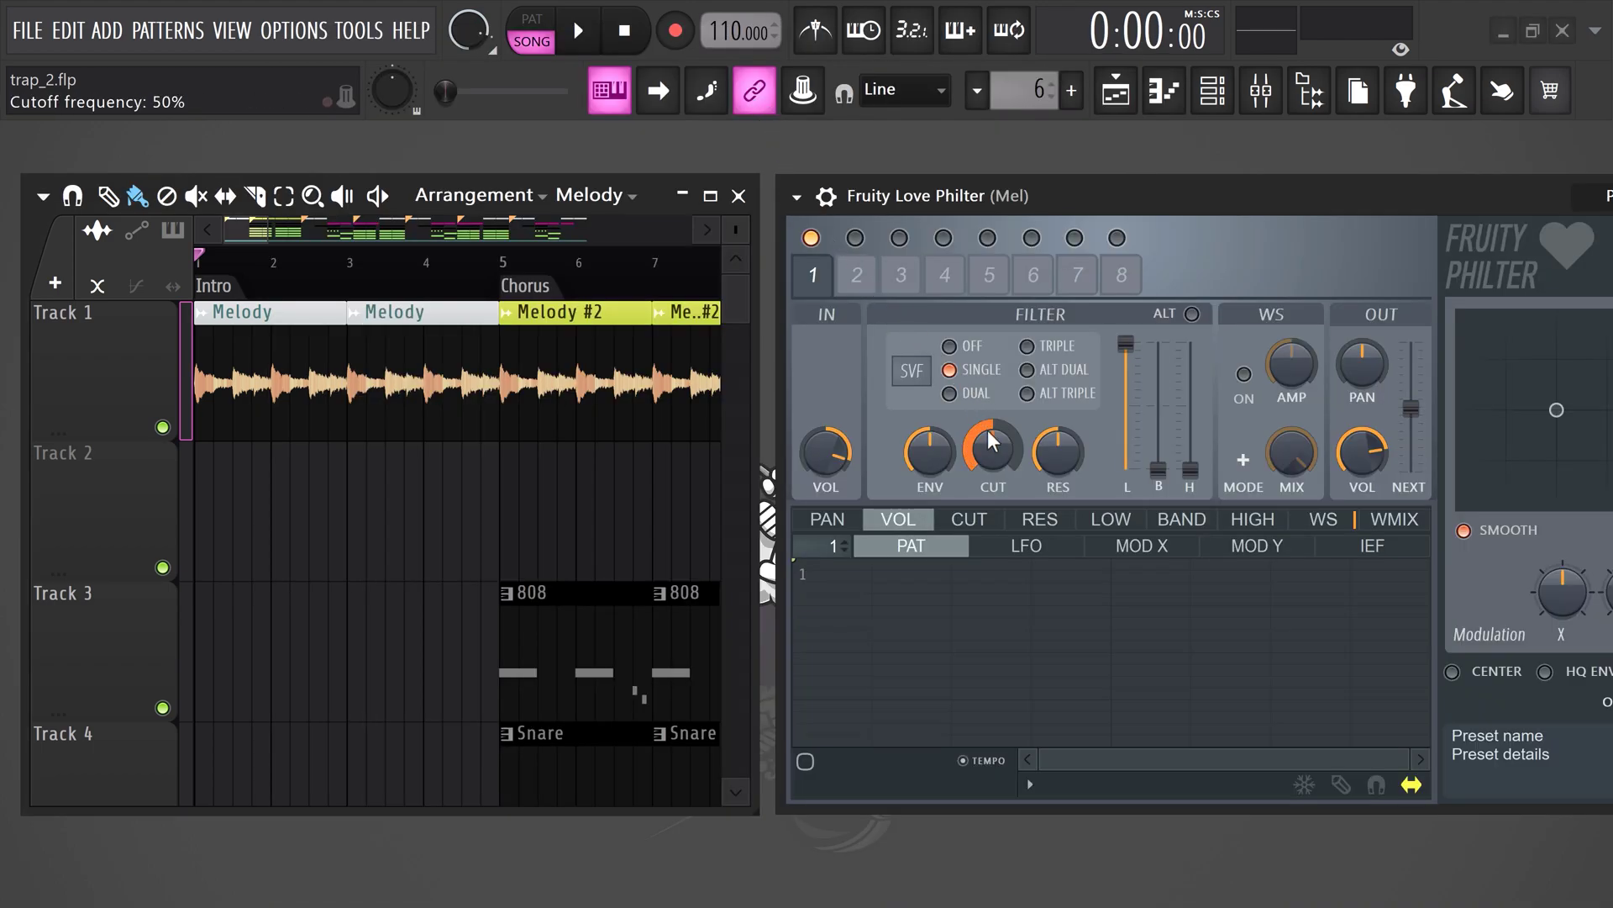
pyautogui.press('space')
pyautogui.moveTo(991, 441)
pyautogui.mouseDown()
pyautogui.moveTo(992, 522)
pyautogui.moveTo(992, 394)
pyautogui.moveTo(991, 525)
pyautogui.moveTo(992, 448)
pyautogui.mouseUp()
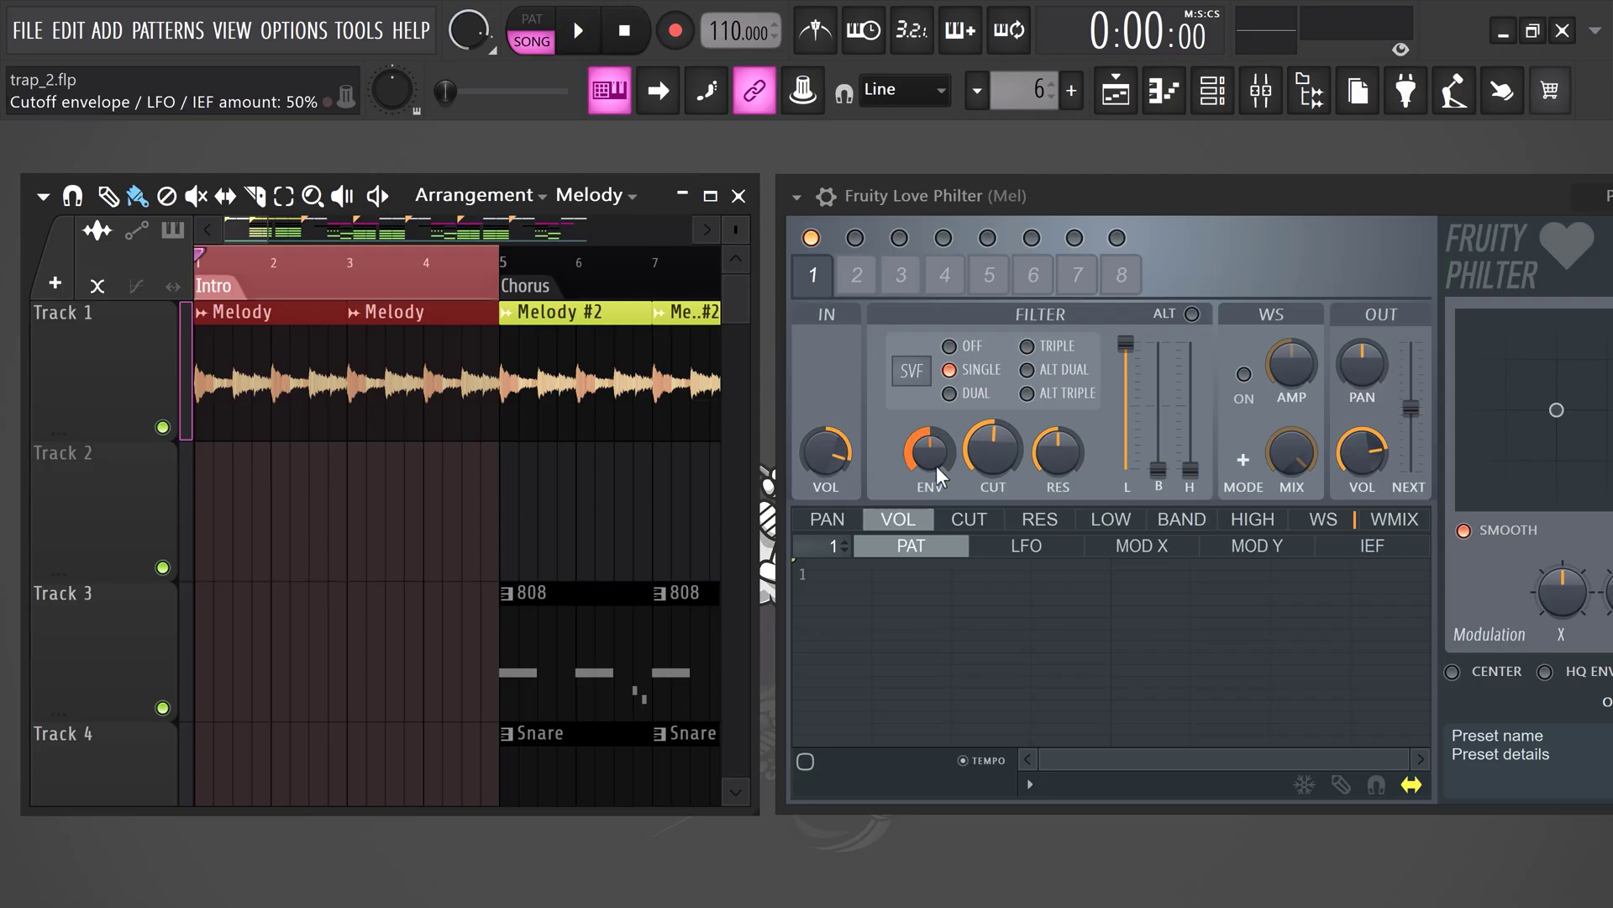
# Create an automation clip for the Love Philter cutoff knob
pyautogui.rightClick(997, 455)
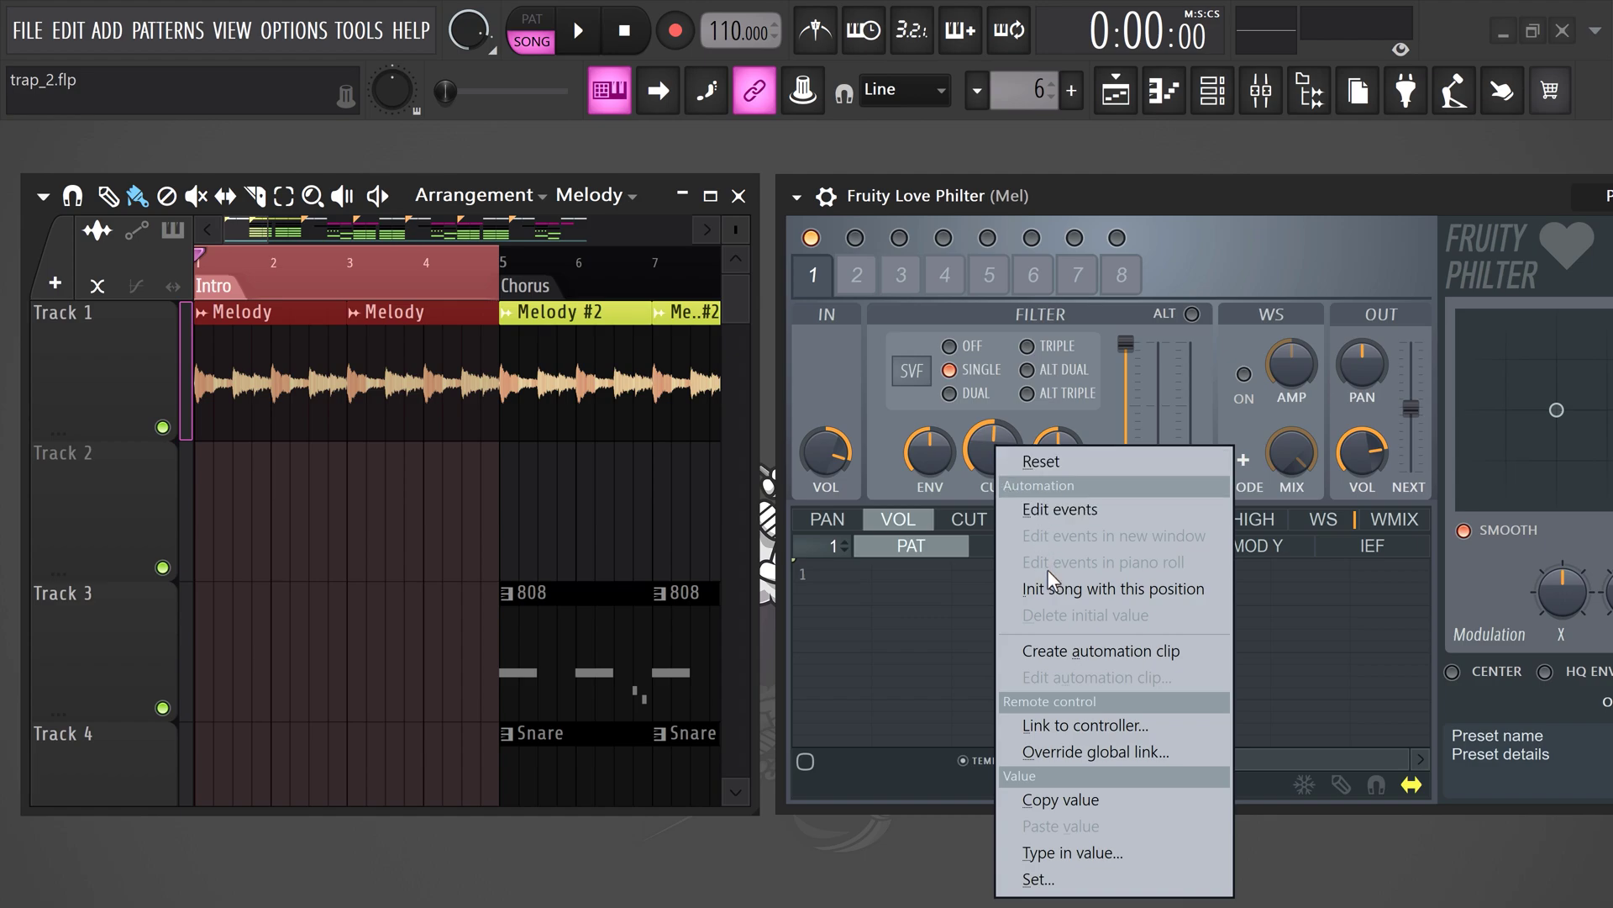
pyautogui.click(1068, 651)
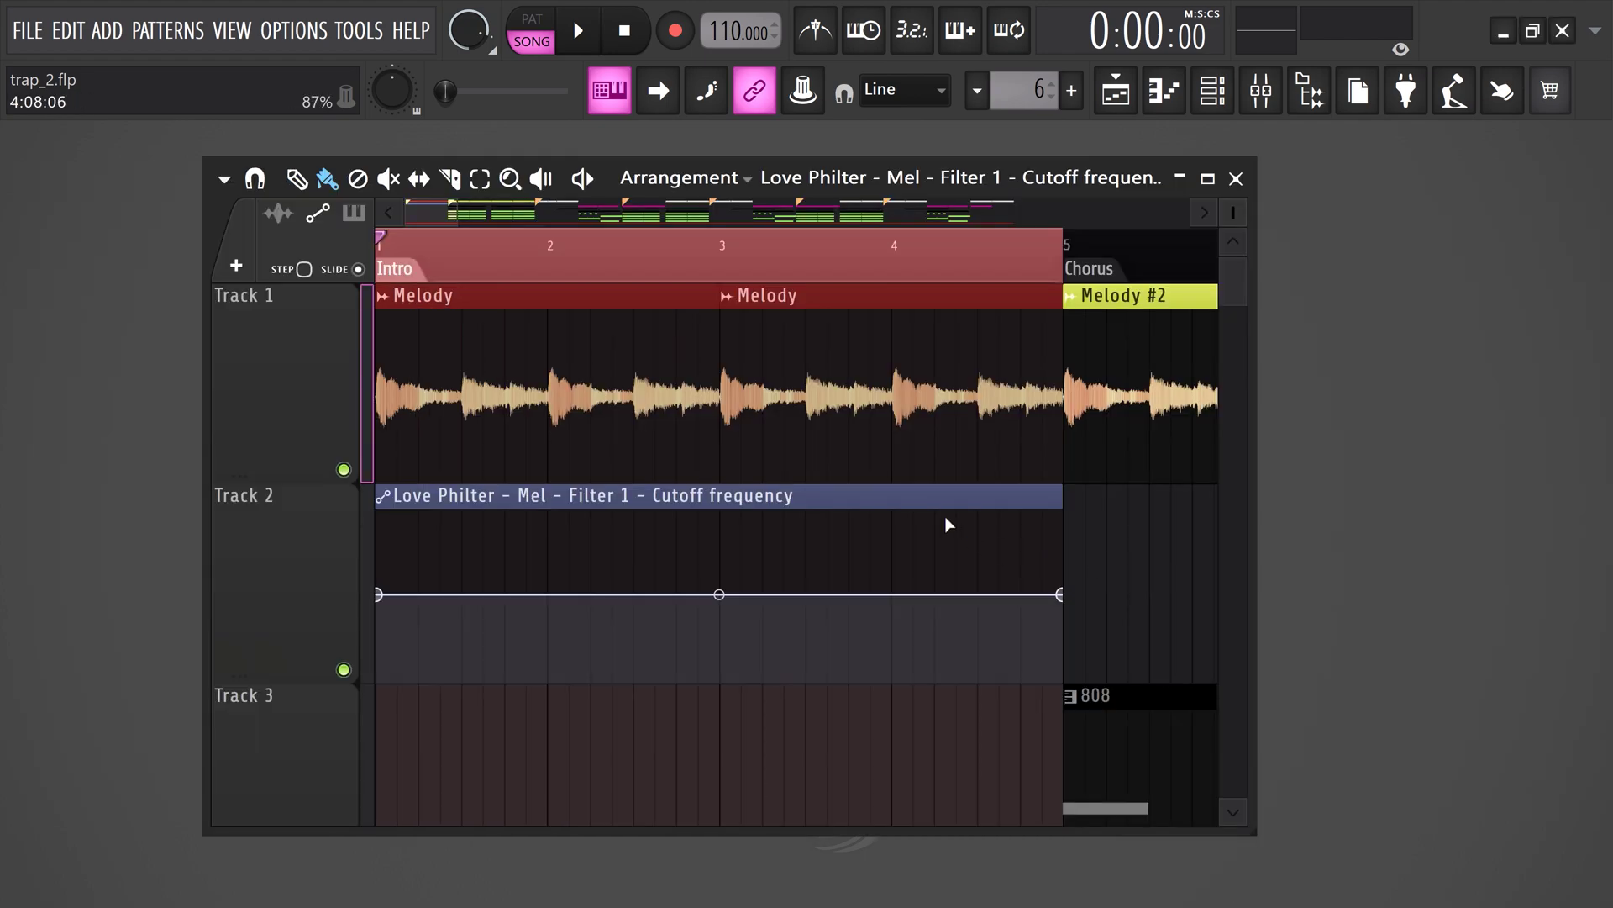
pyautogui.click(774, 254)
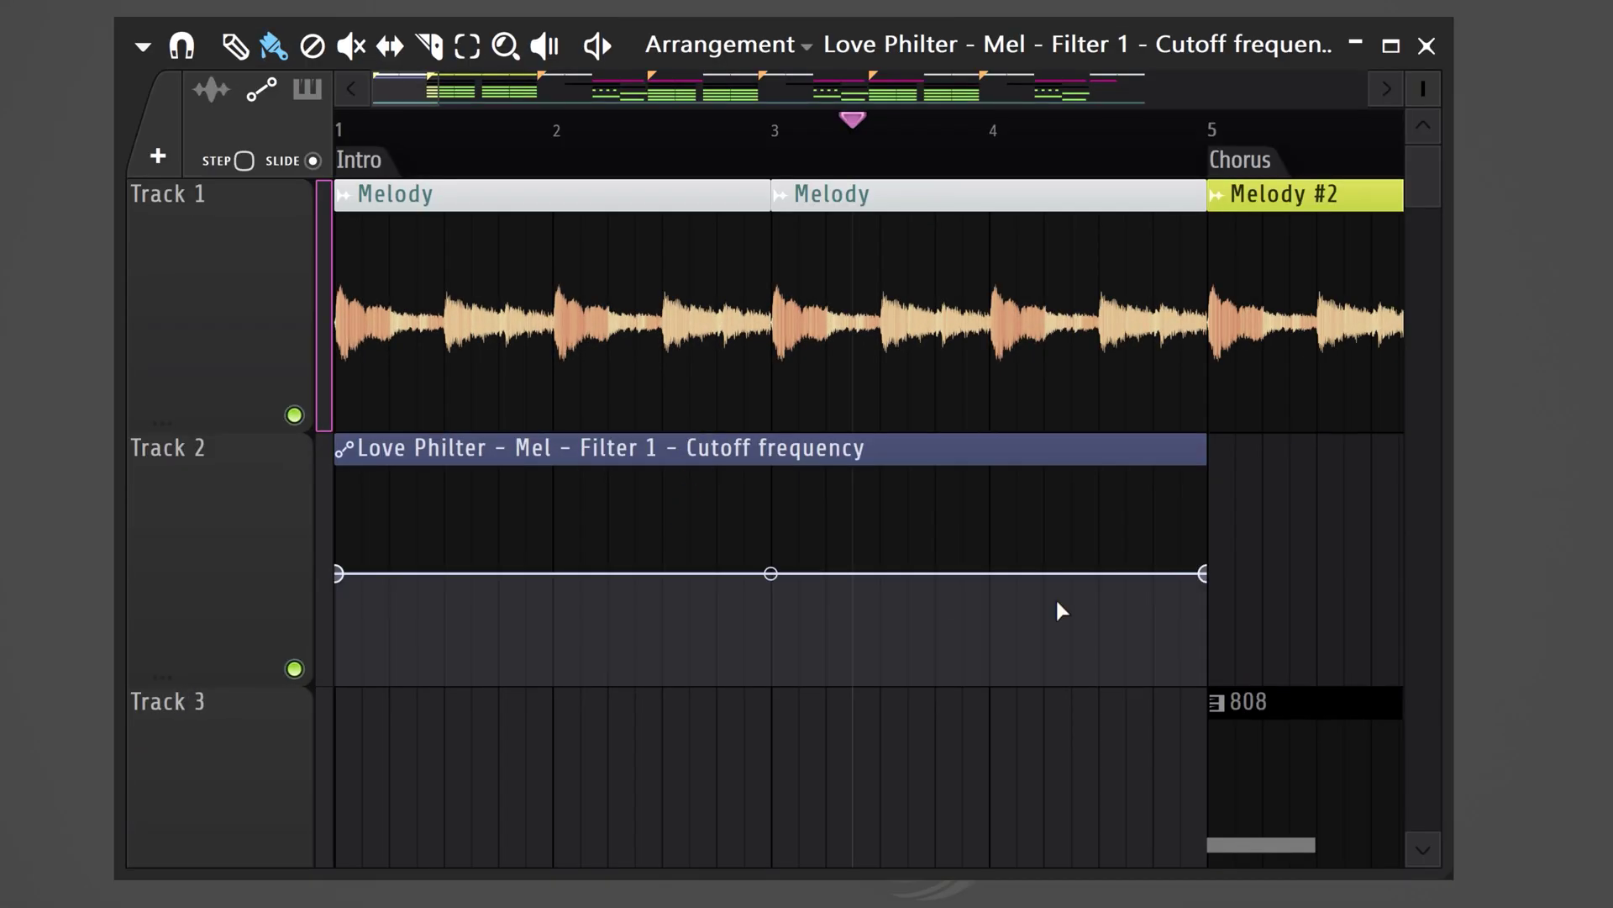
# Shape the cutoff automation to fall from a high start to a low end with a bent curve
pyautogui.moveTo(1203, 573); pyautogui.dragTo(1213, 580)
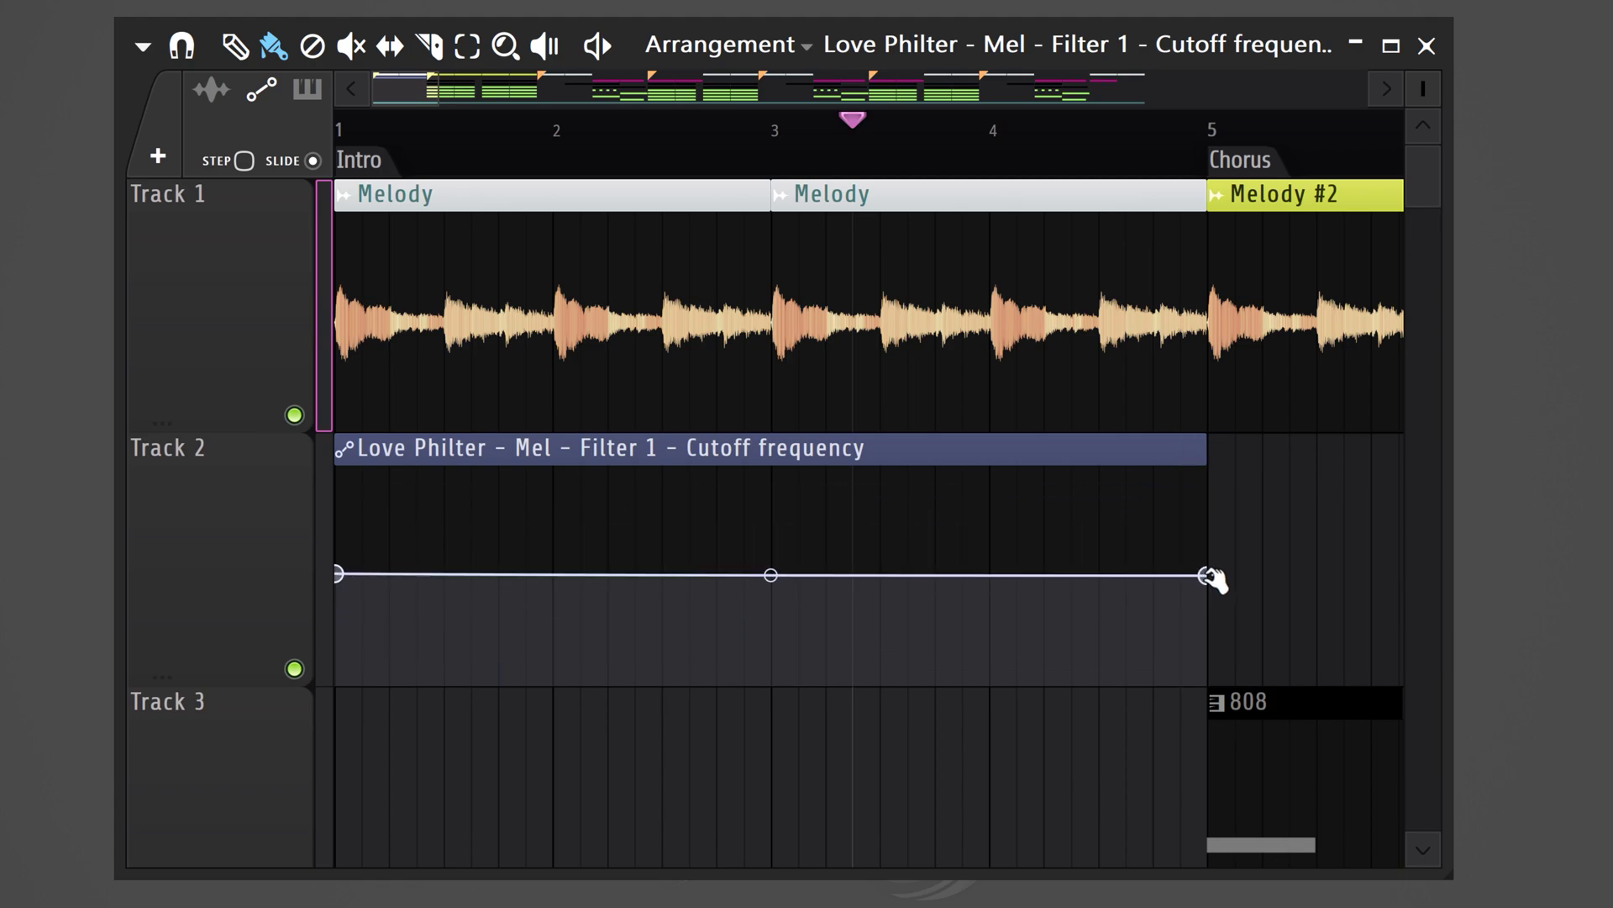
pyautogui.moveTo(1212, 580); pyautogui.dragTo(1204, 625)
pyautogui.moveTo(338, 574); pyautogui.dragTo(339, 472)
pyautogui.moveTo(774, 603); pyautogui.dragTo(774, 583)
pyautogui.click(351, 129)
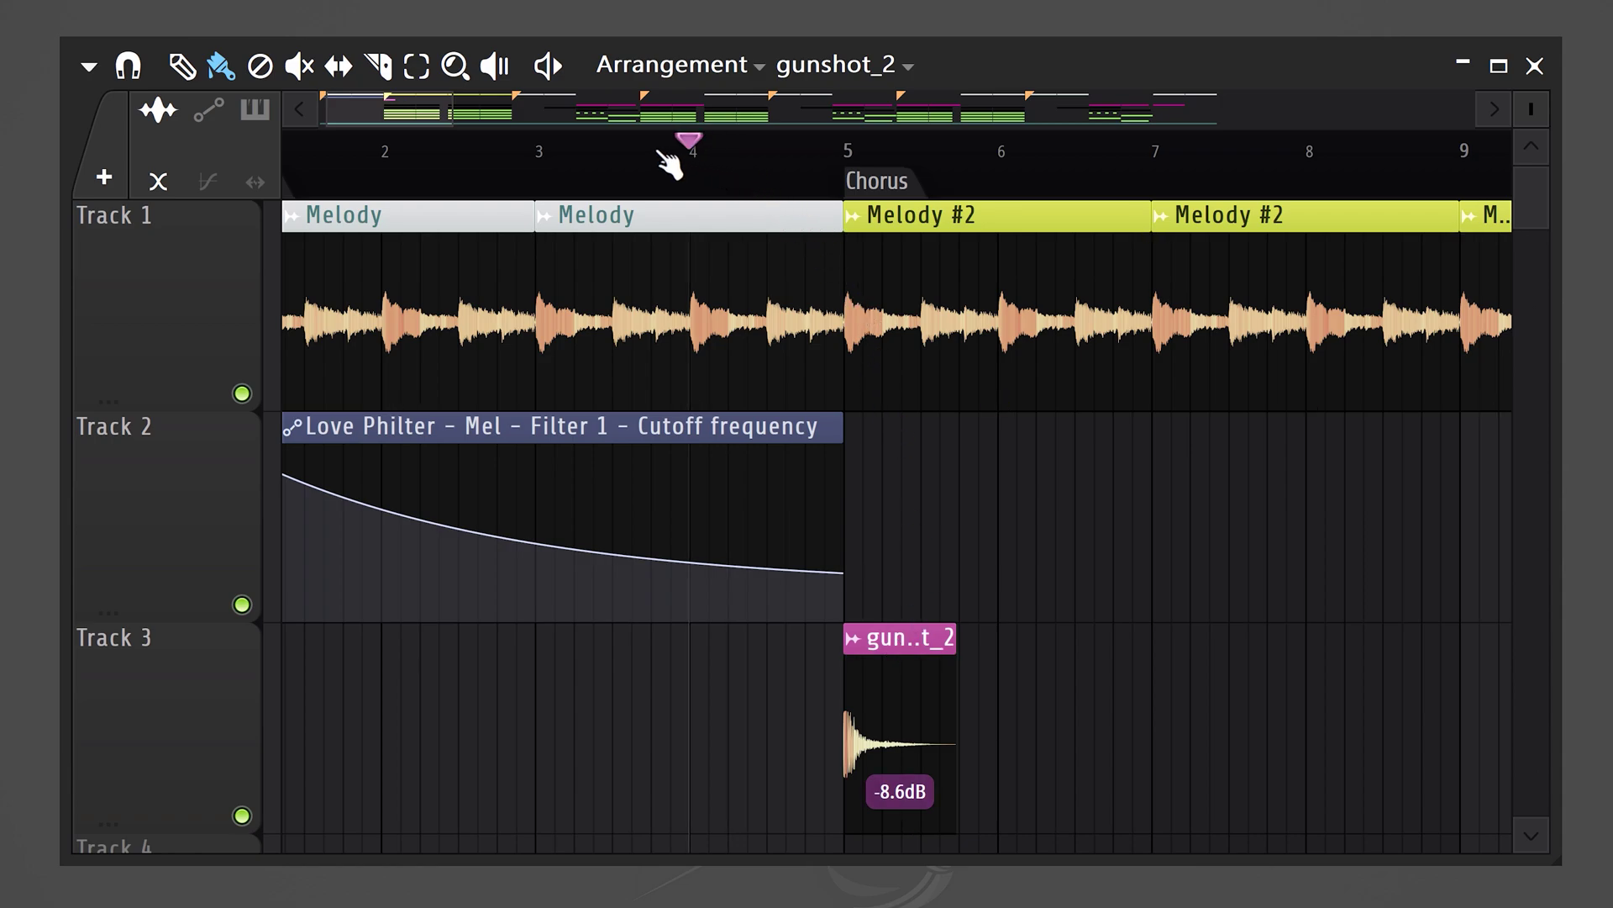
# Reverse the gunshot_2 sample and move its clip to end at bar 5, then play the transition
pyautogui.click(582, 151)
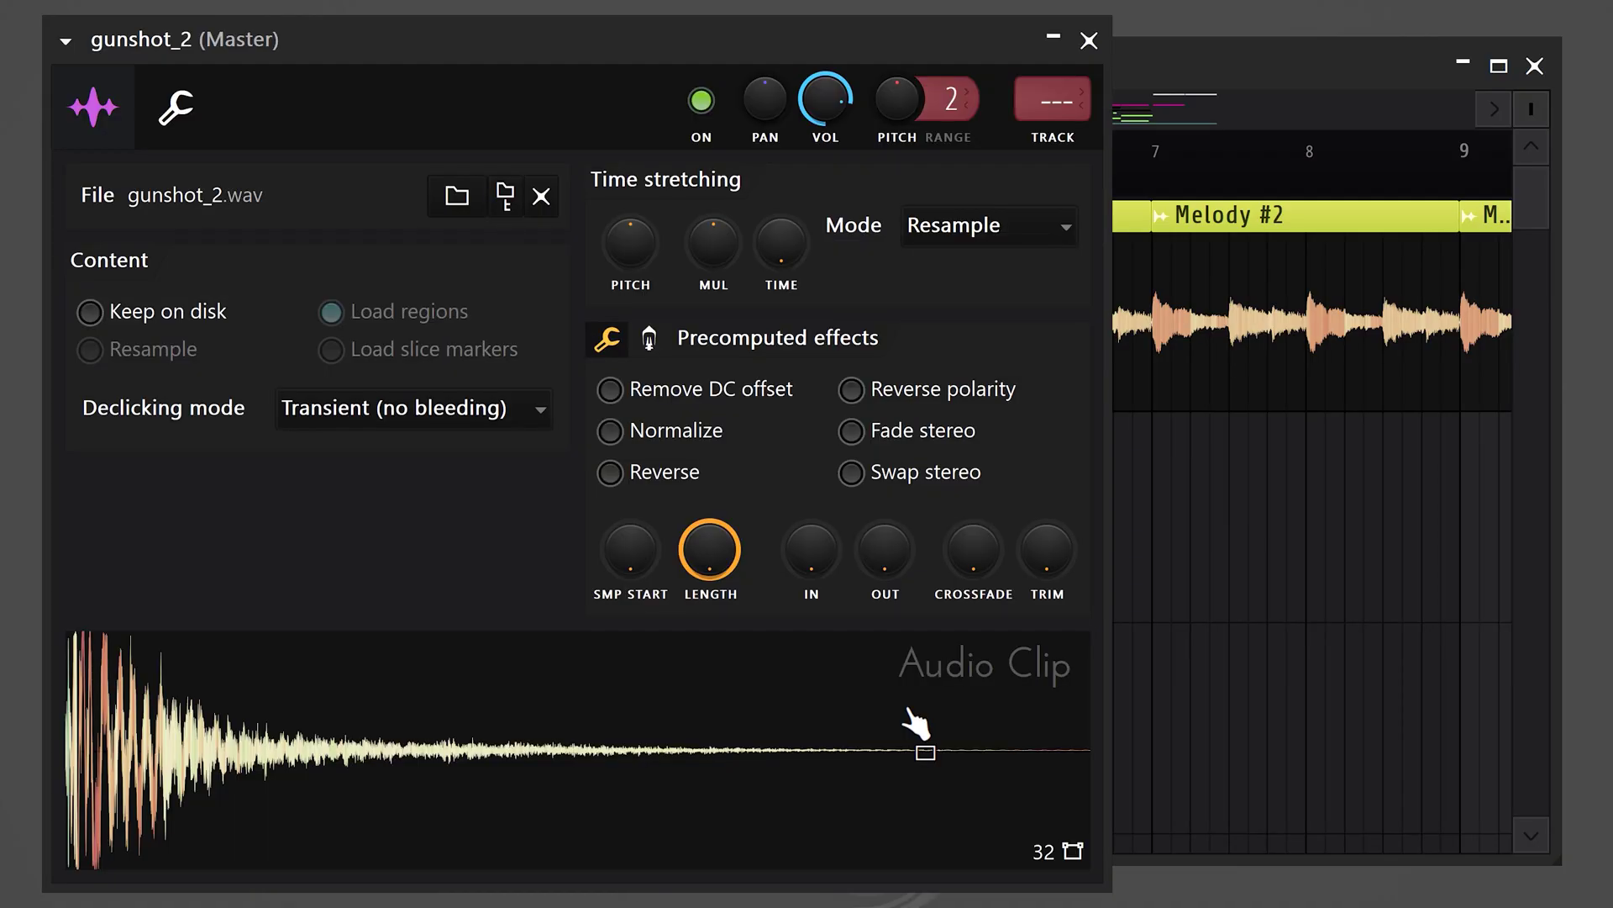
pyautogui.click(611, 473)
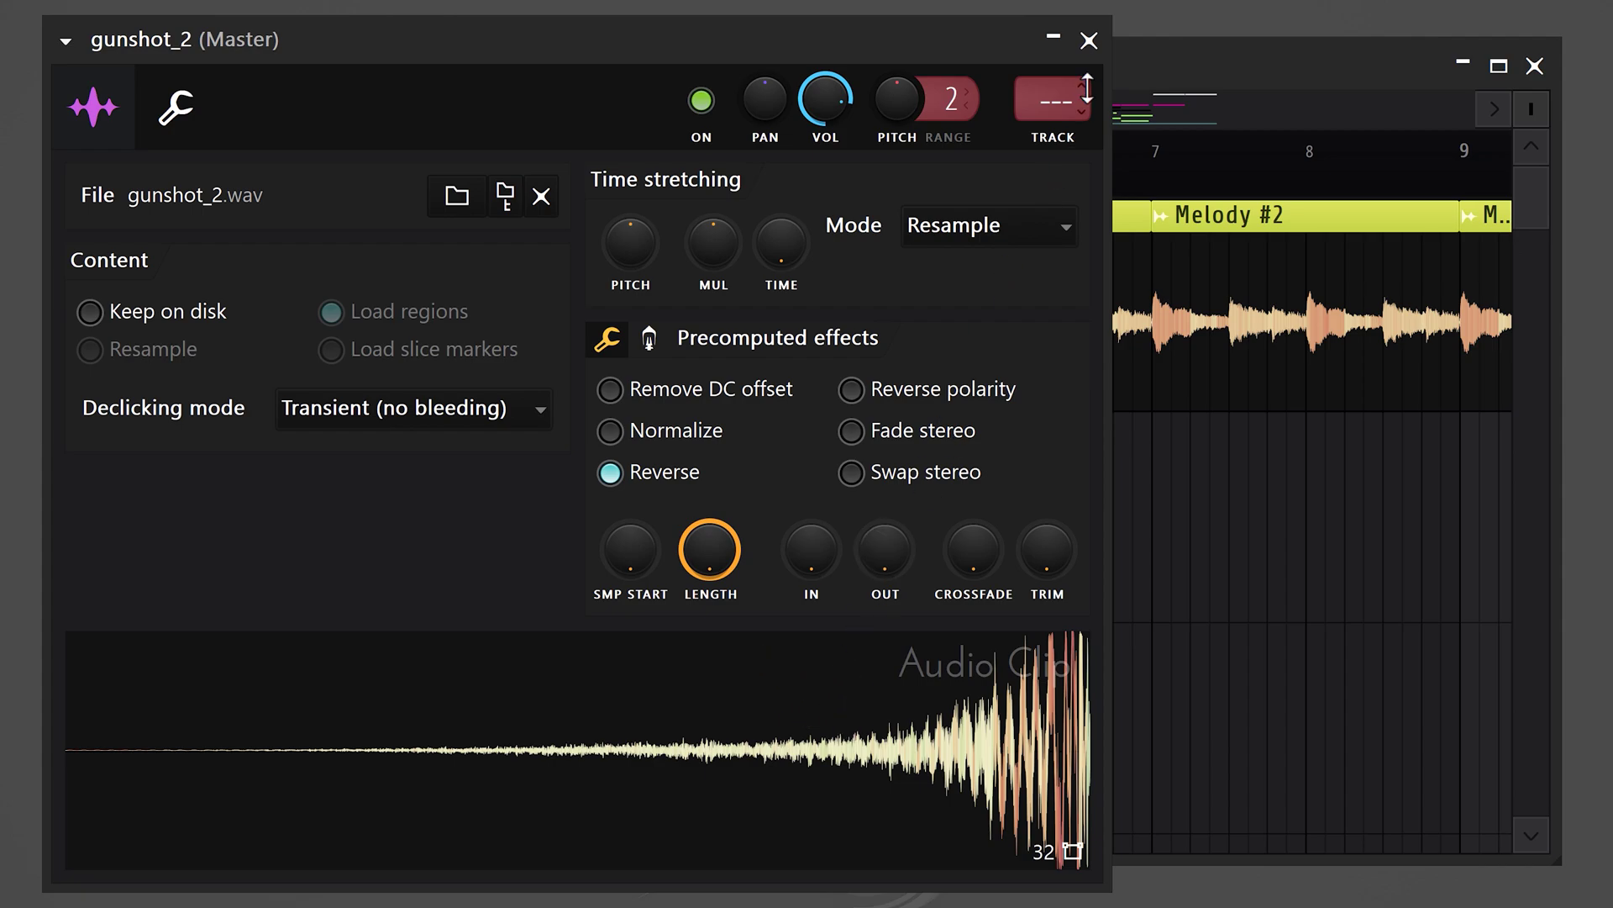
pyautogui.click(1089, 39)
pyautogui.moveTo(880, 645); pyautogui.dragTo(767, 644)
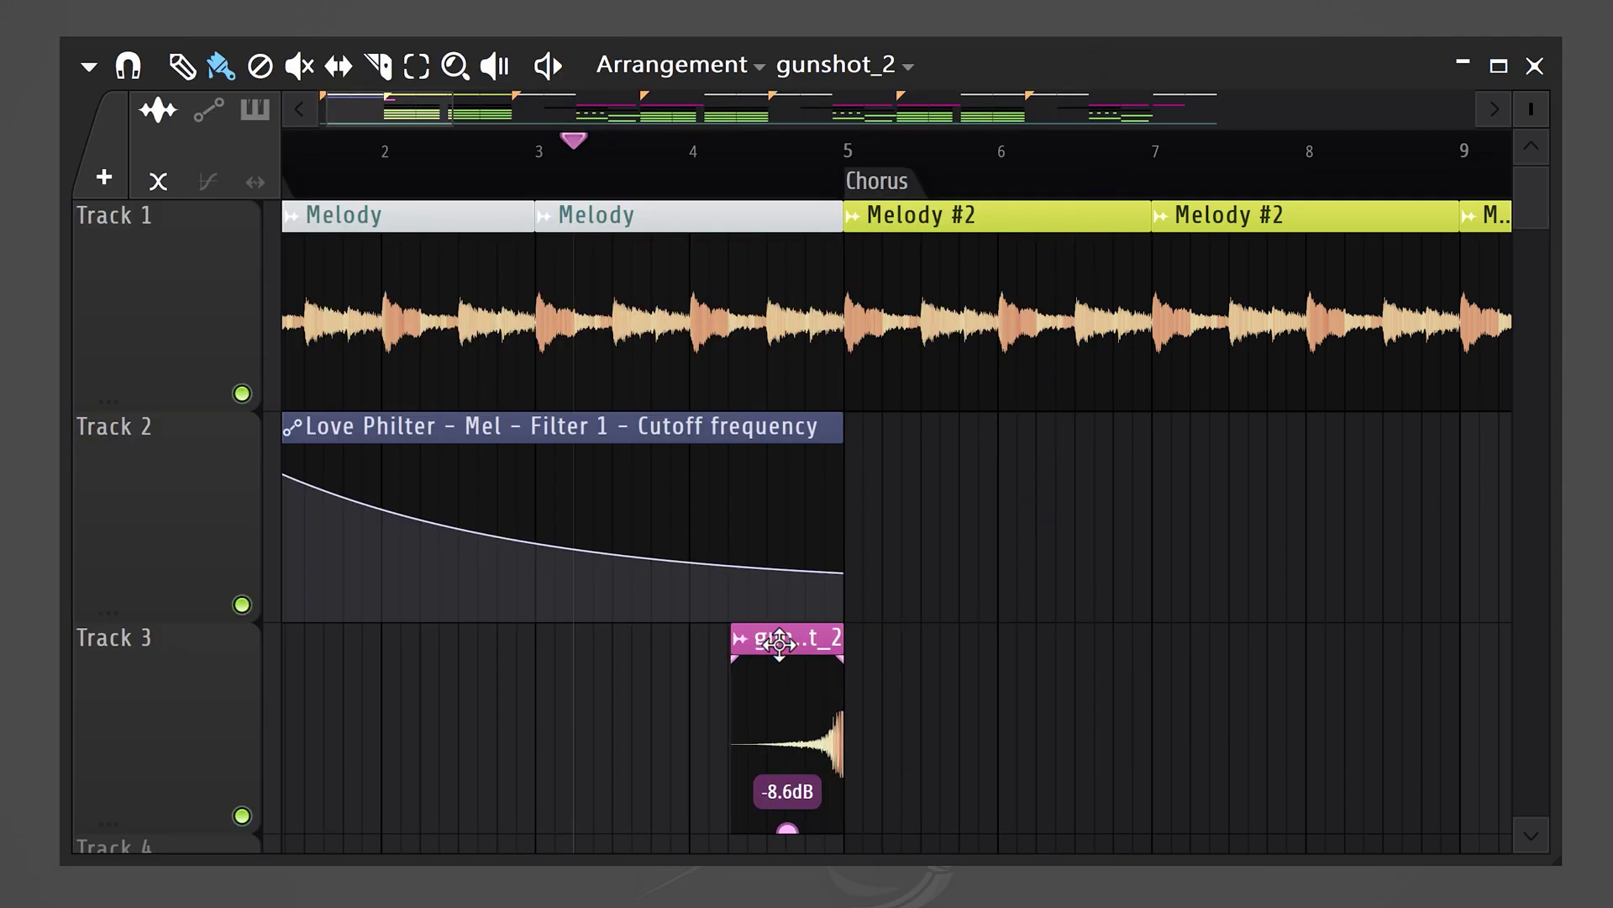
pyautogui.press('space')
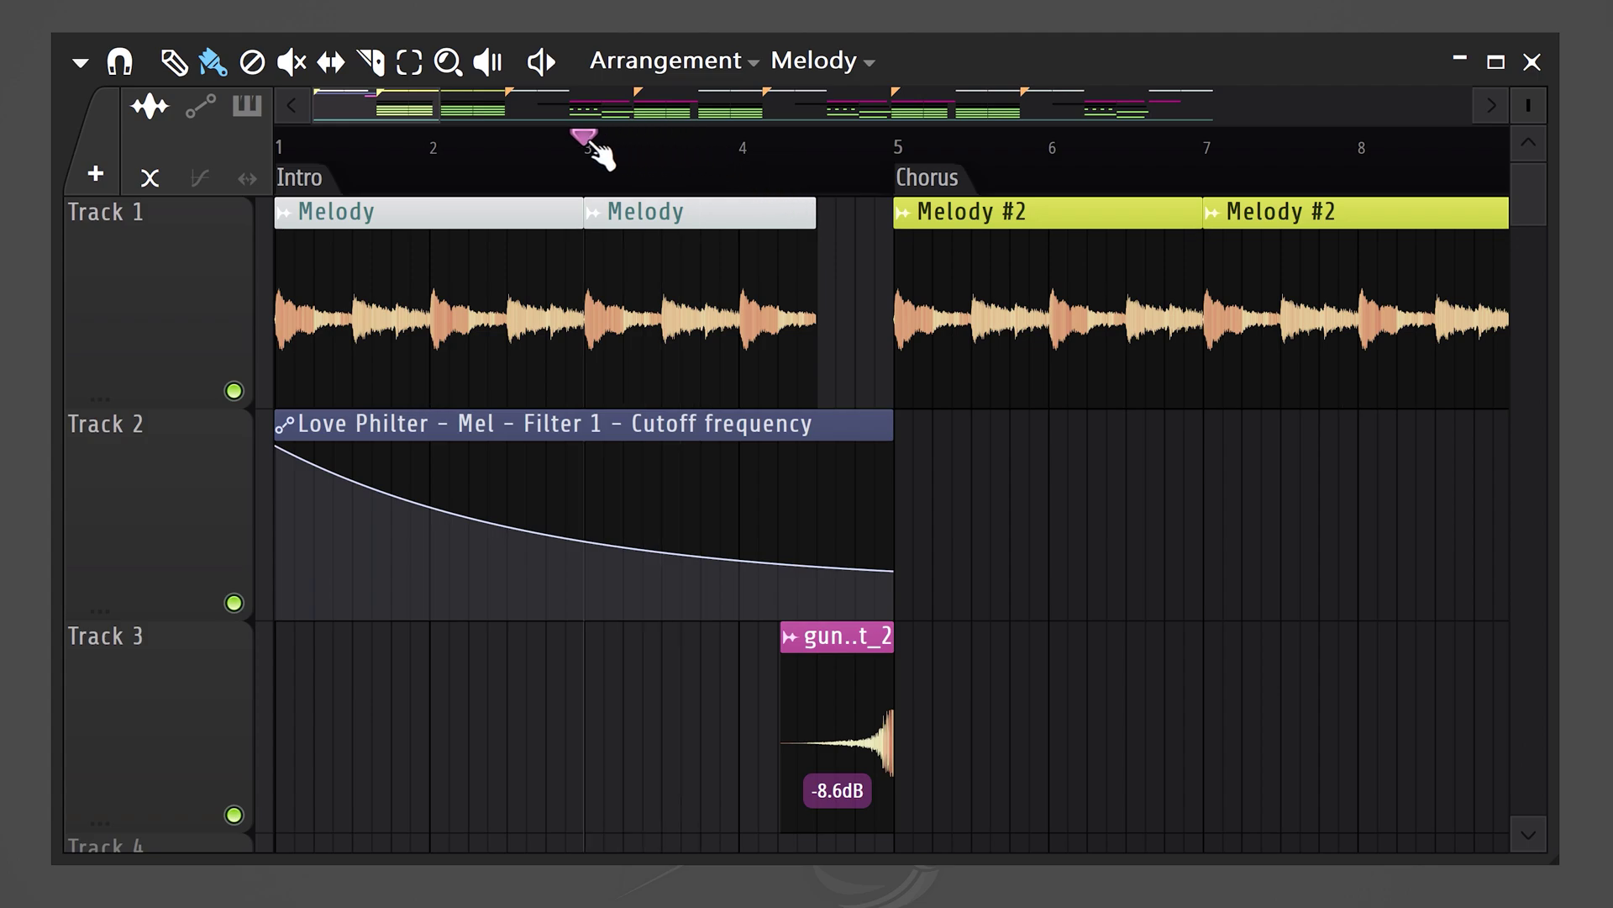
# Shorten the bar 7–8 drum clips to leave a silent gap before bar 9
pyautogui.press('space')
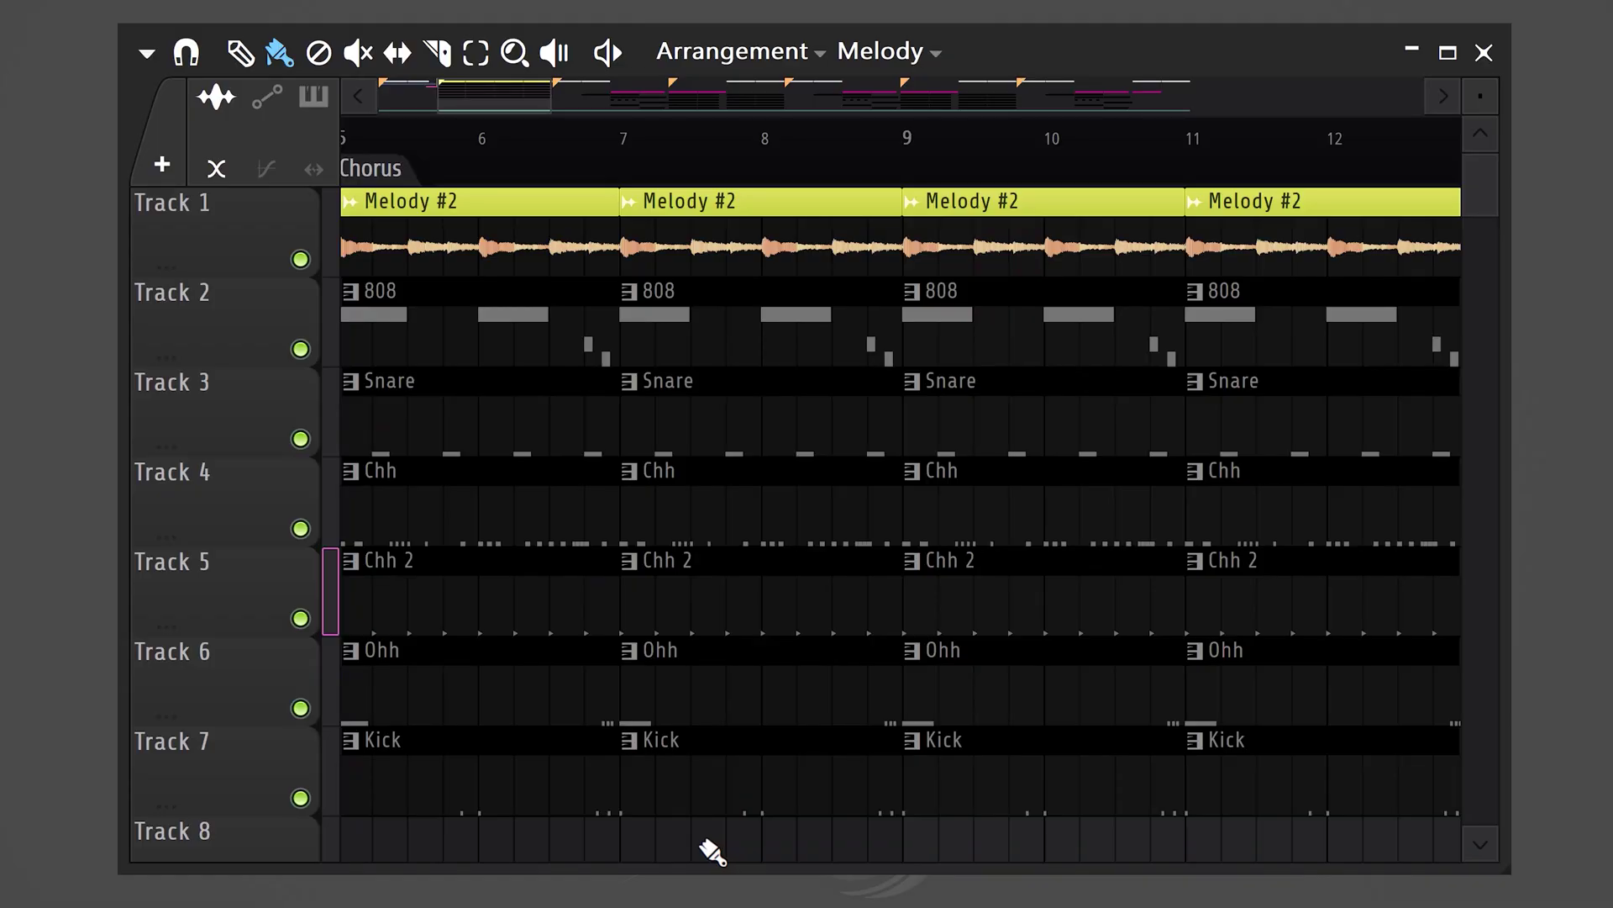
pyautogui.moveTo(685, 857); pyautogui.dragTo(864, 304)
pyautogui.click(892, 409)
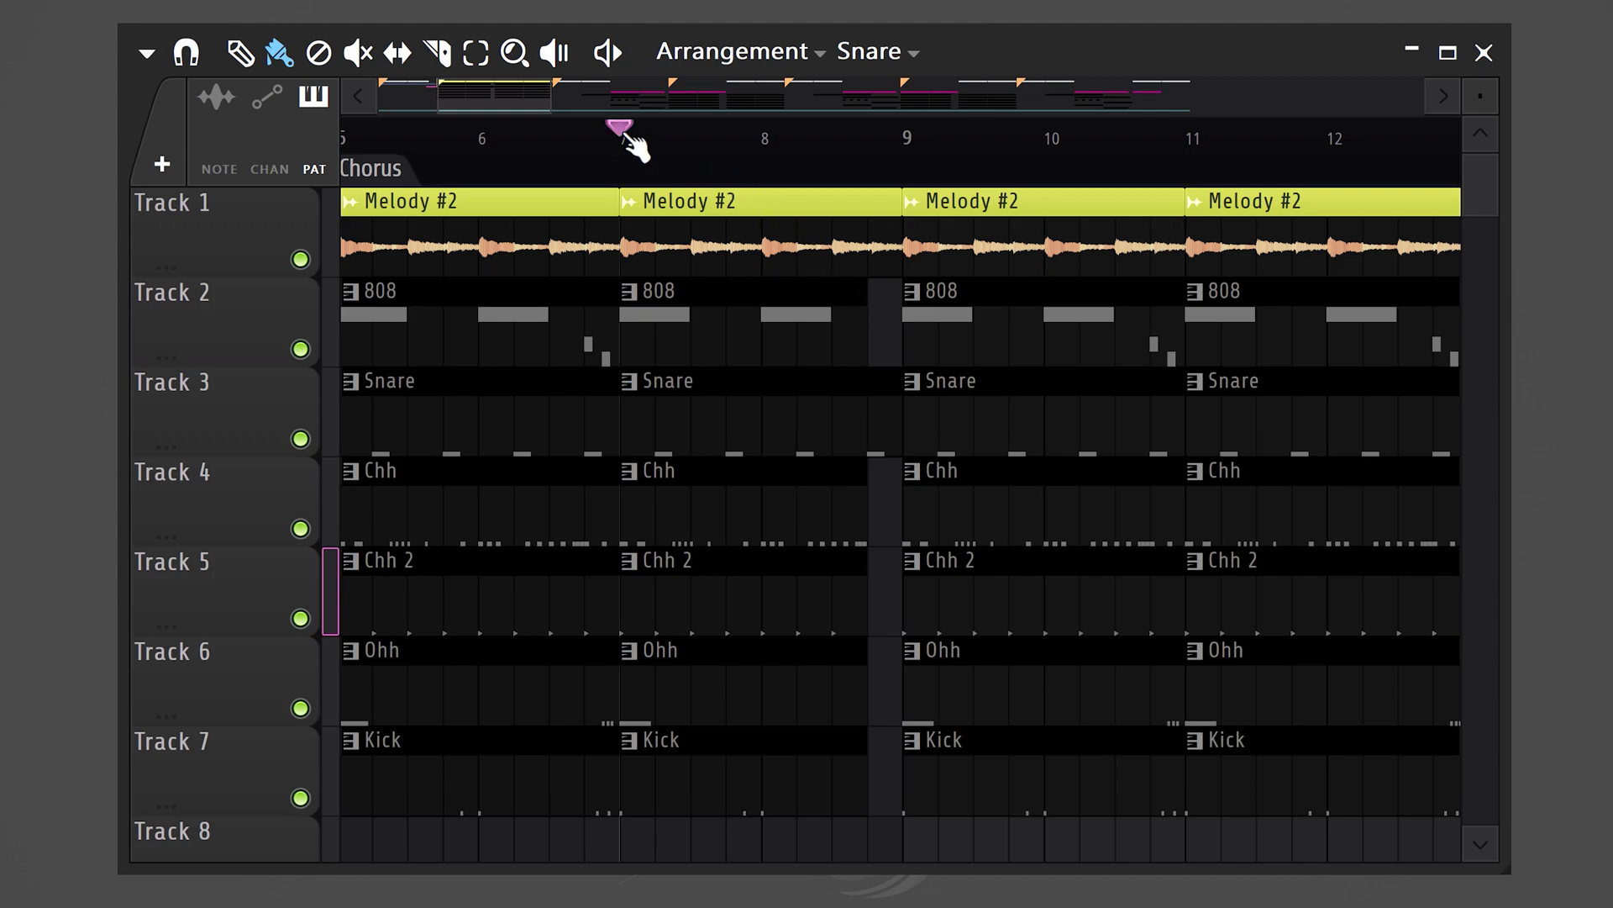
pyautogui.press('space')
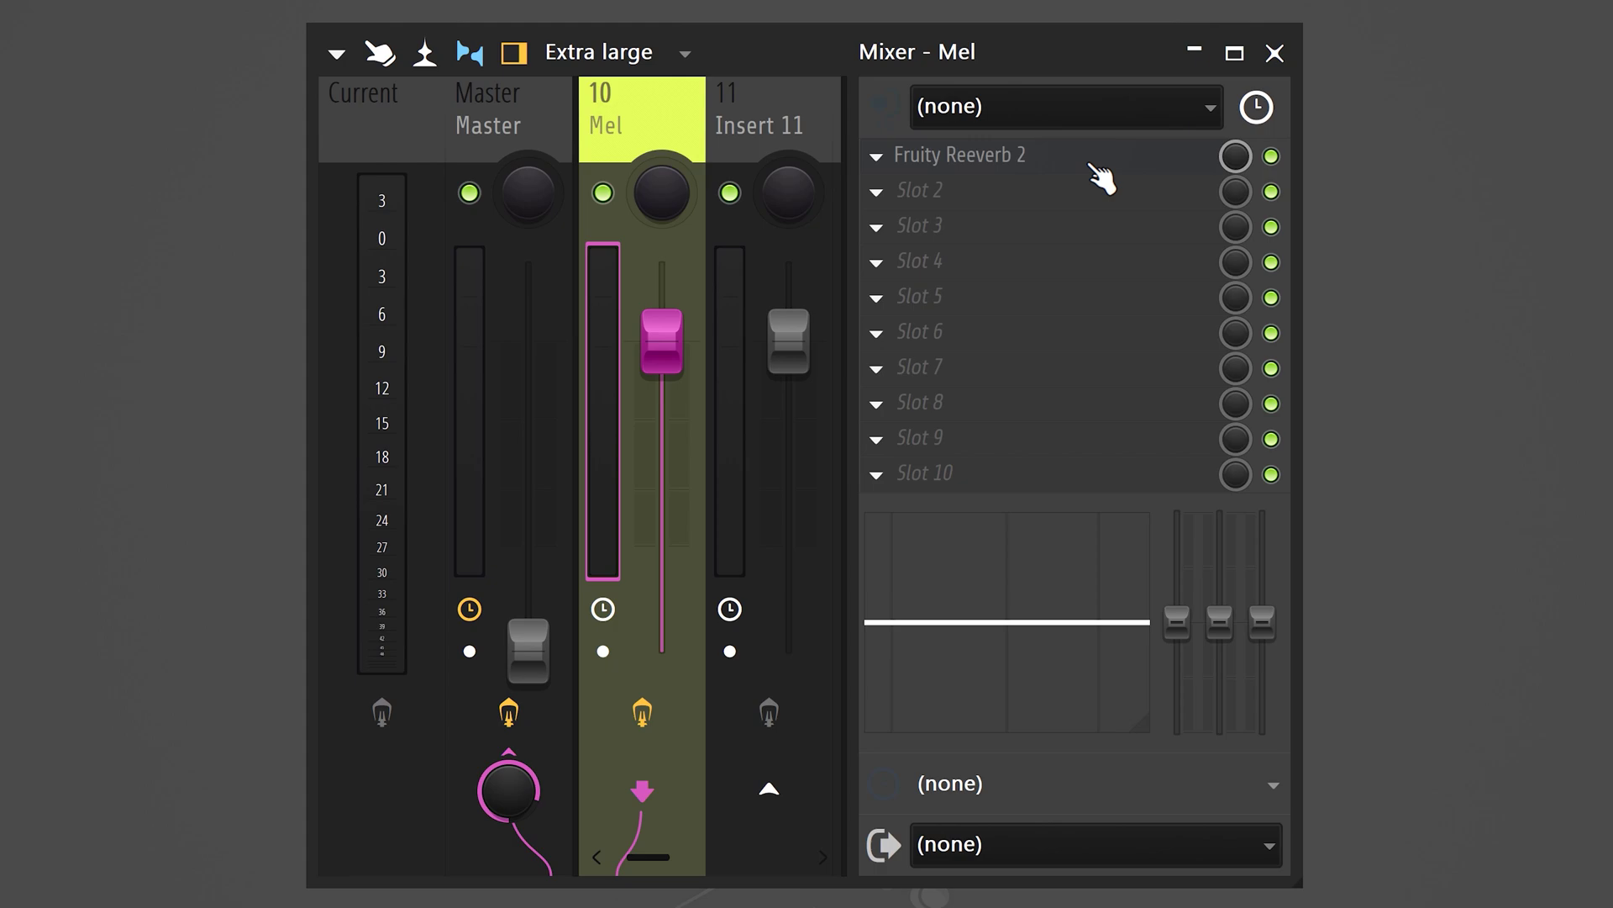
# Set the Melody insert's Fruity Reeverb 2 fully wet, then load Edison on that insert
pyautogui.click(1094, 166)
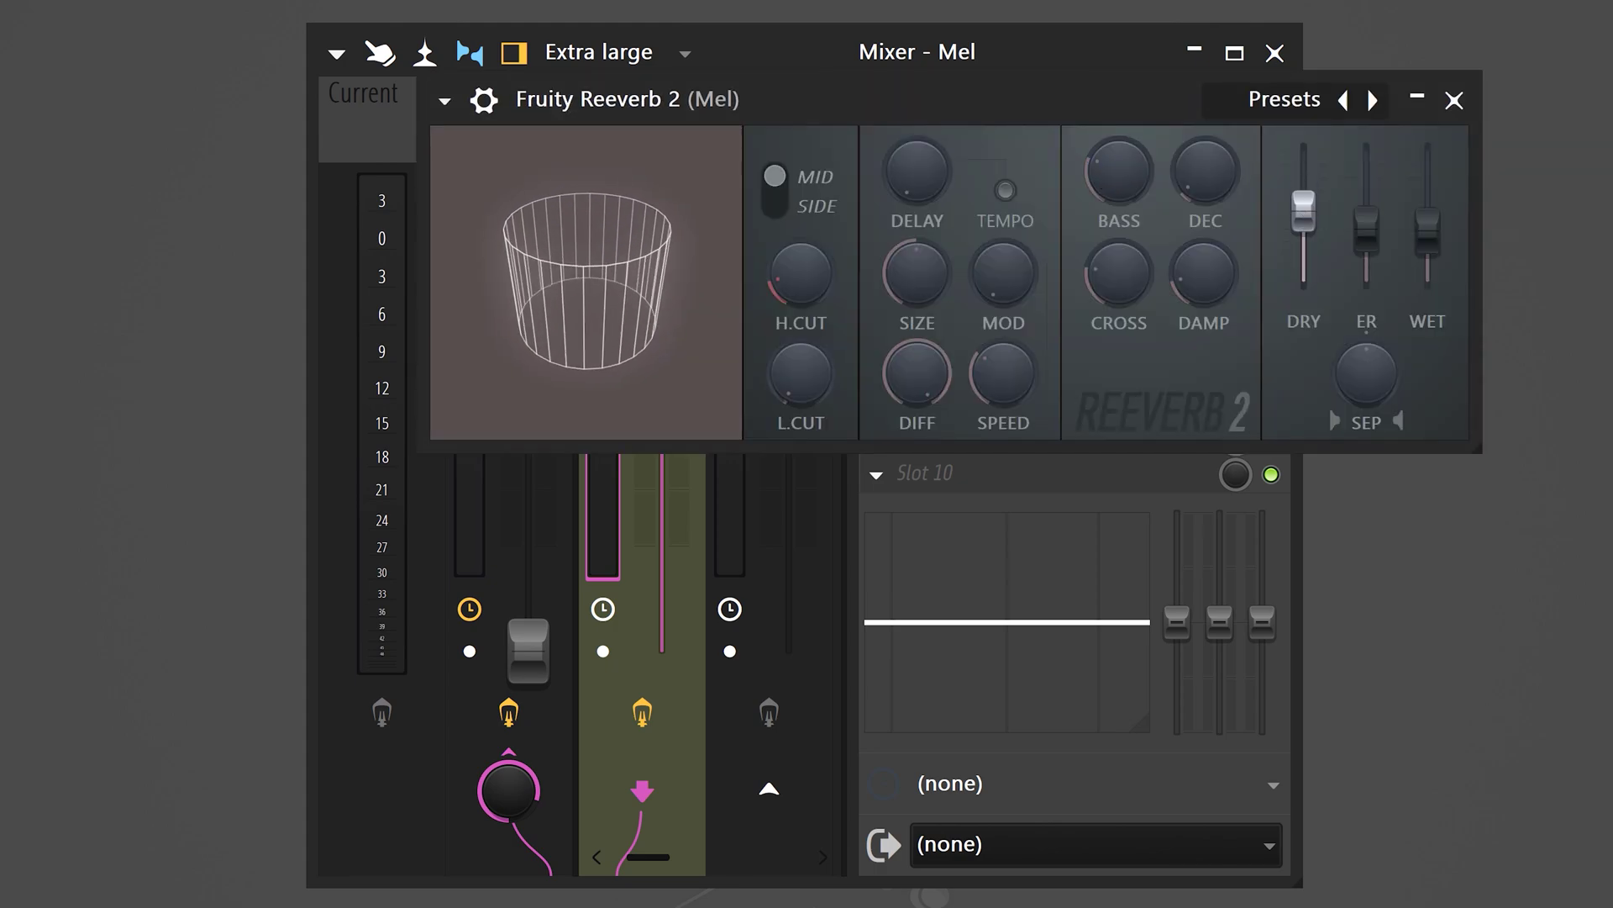
pyautogui.moveTo(1429, 252); pyautogui.dragTo(1428, 151)
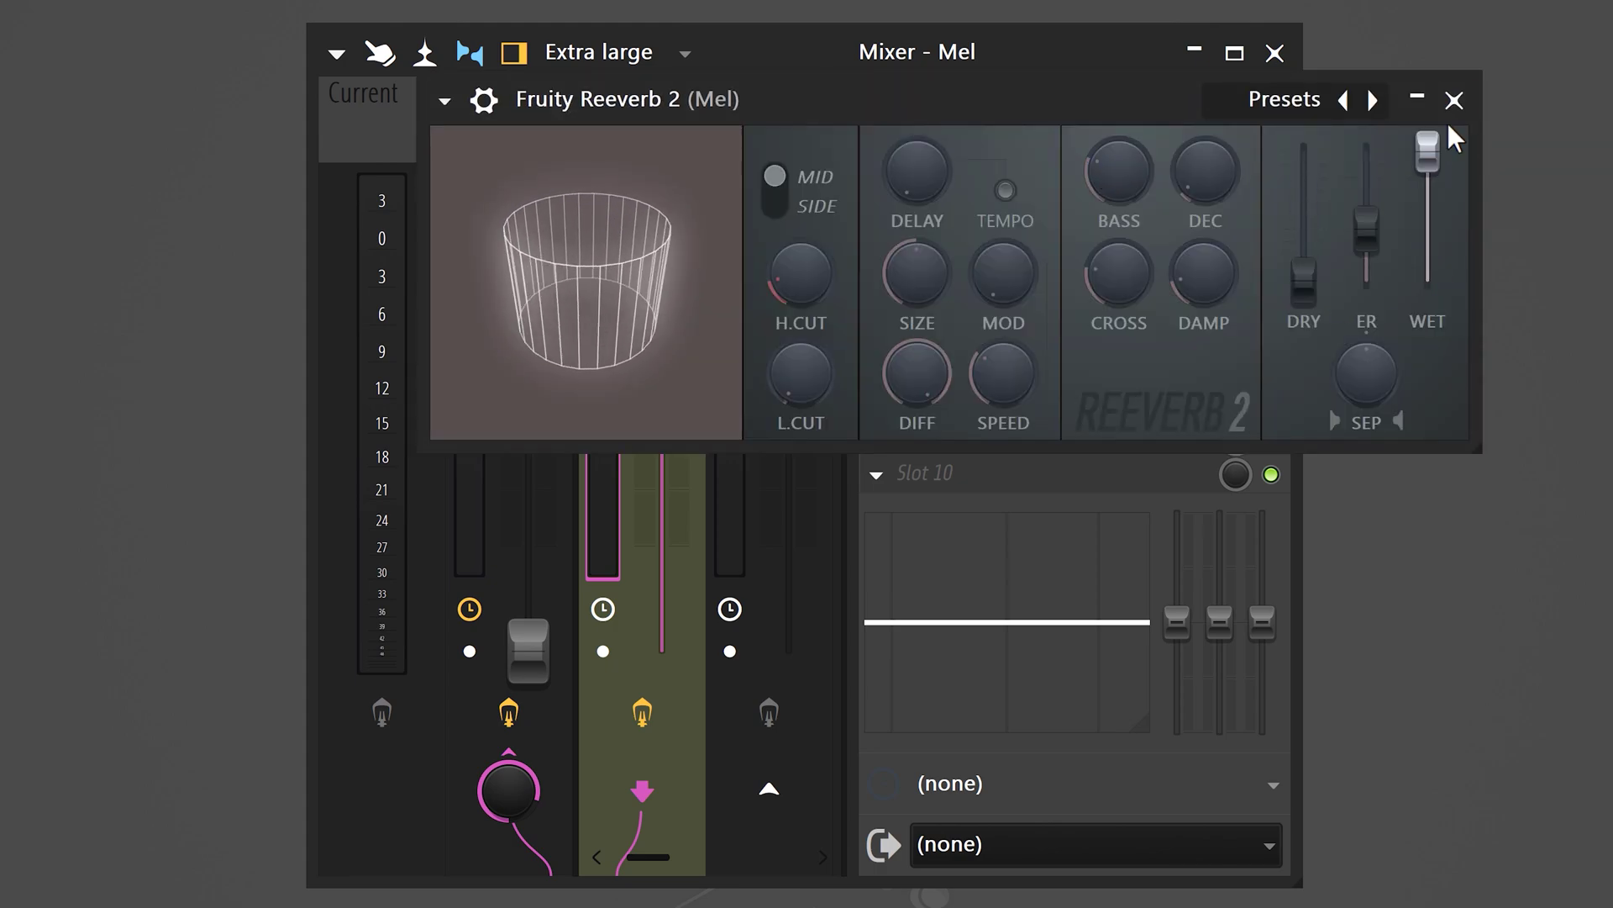
pyautogui.click(1454, 100)
pyautogui.click(1005, 199)
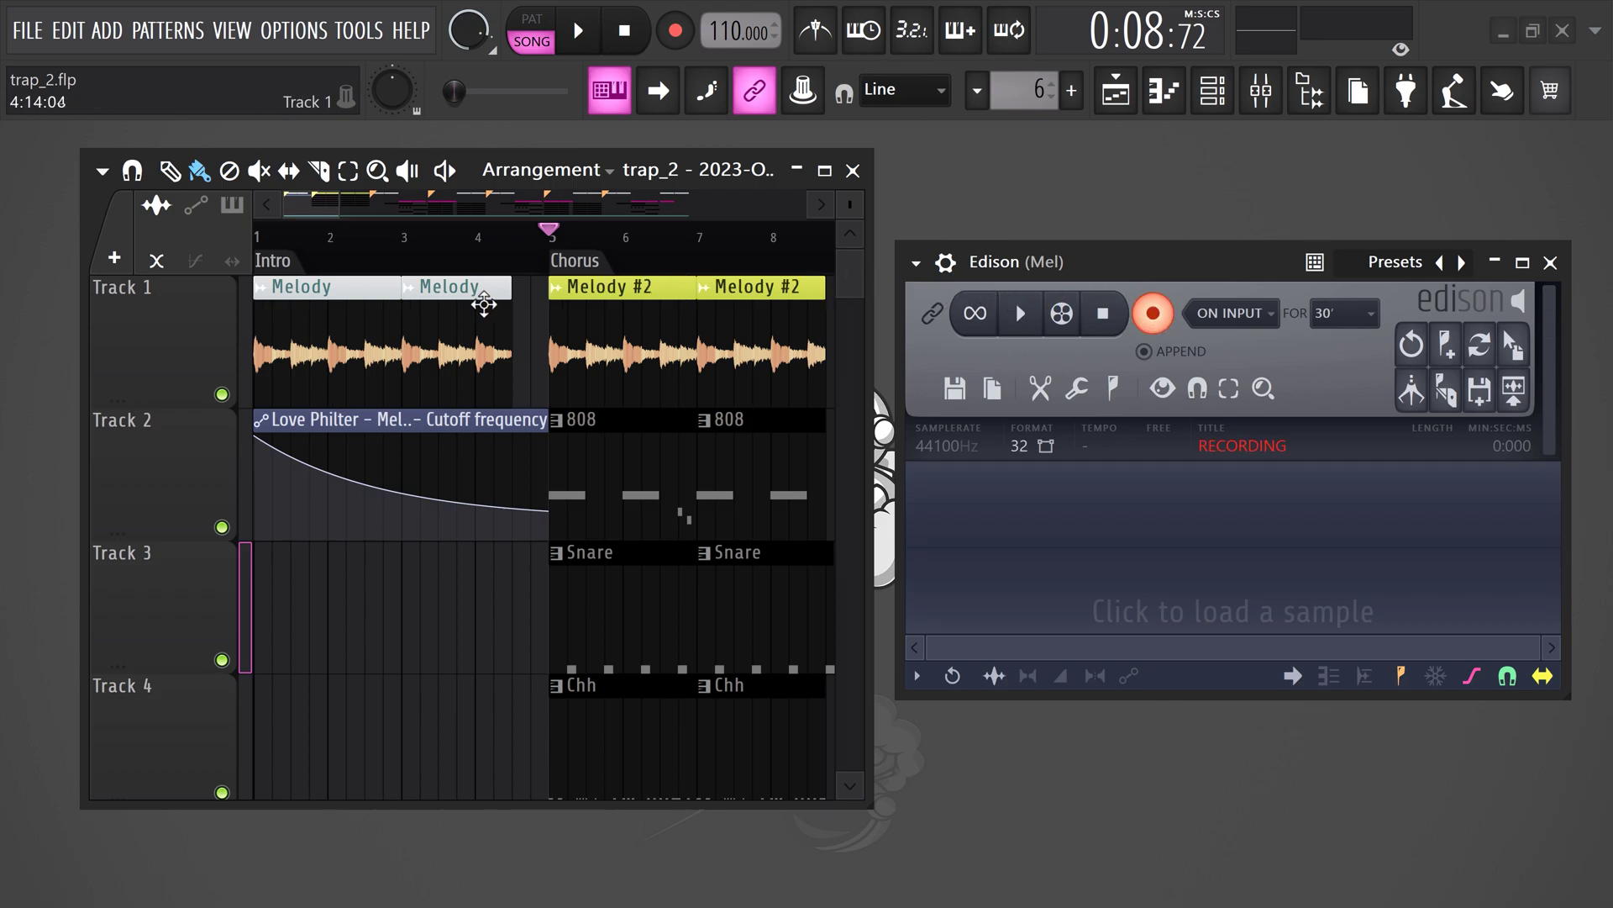
# Solo Track 1, record the melody reverb in Edison, and drag the recording onto Track 3
pyautogui.rightClick(226, 400)
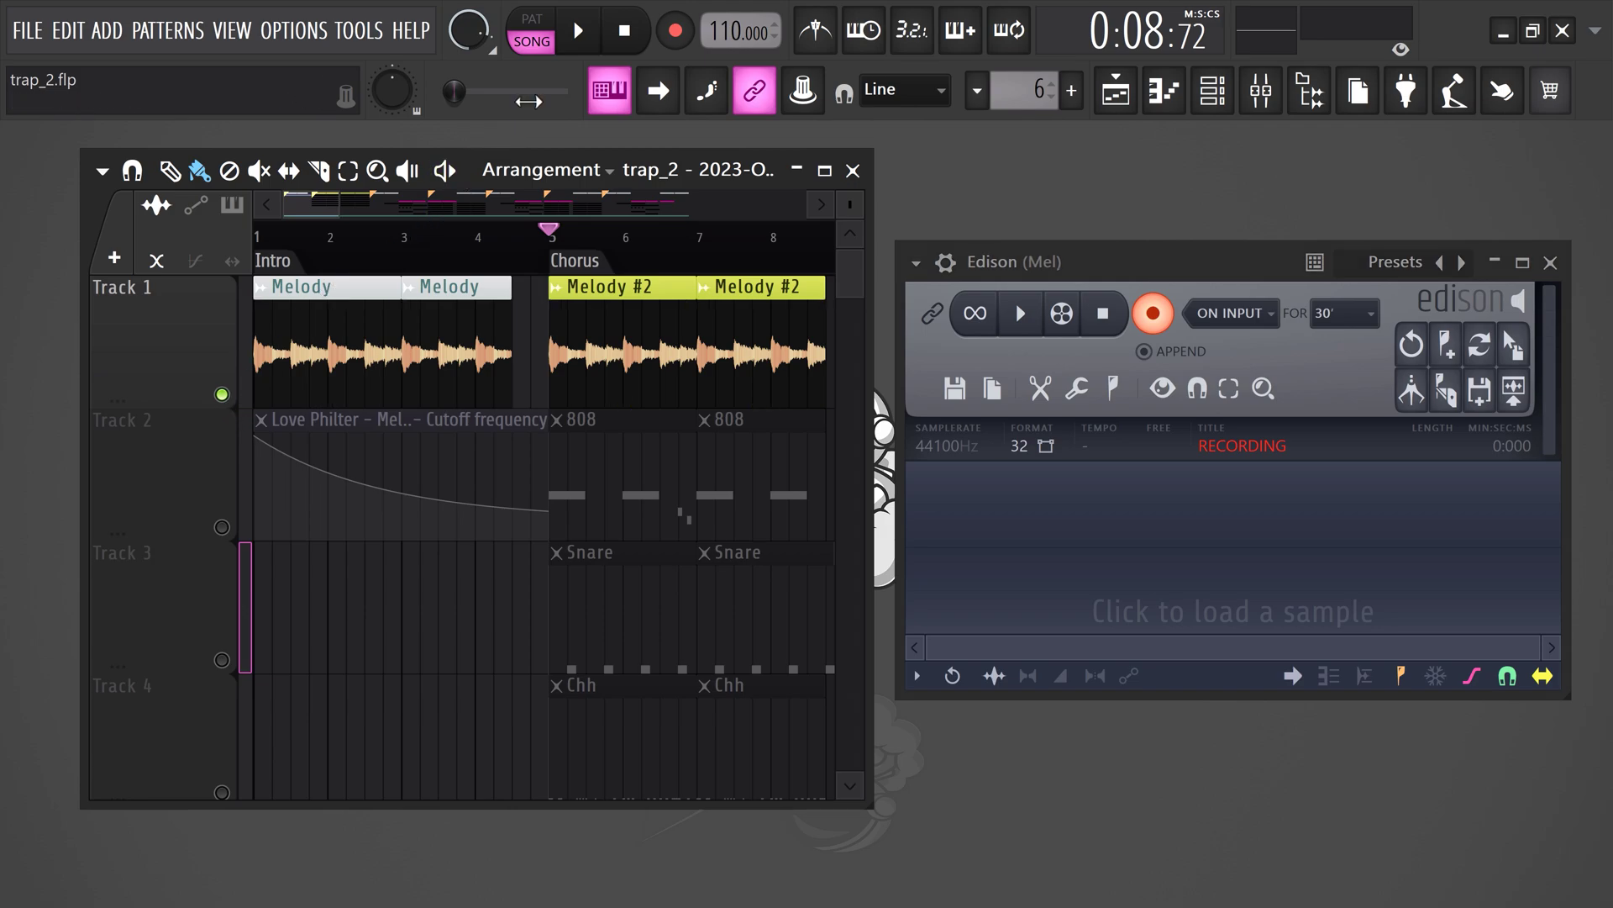
pyautogui.click(590, 39)
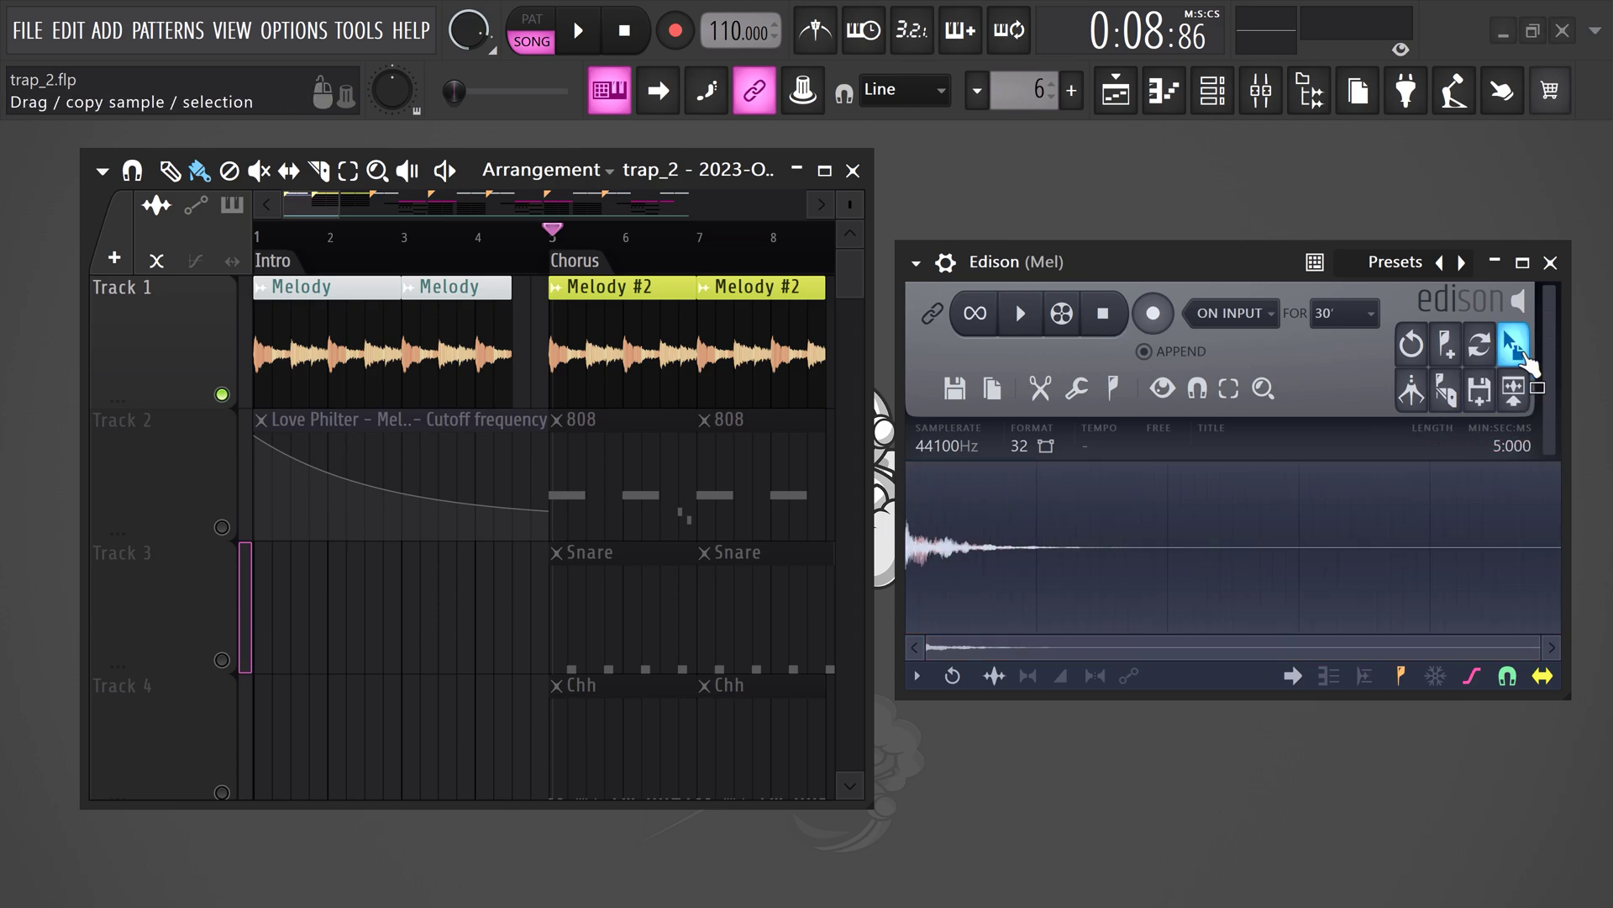
pyautogui.moveTo(1523, 352); pyautogui.dragTo(431, 592)
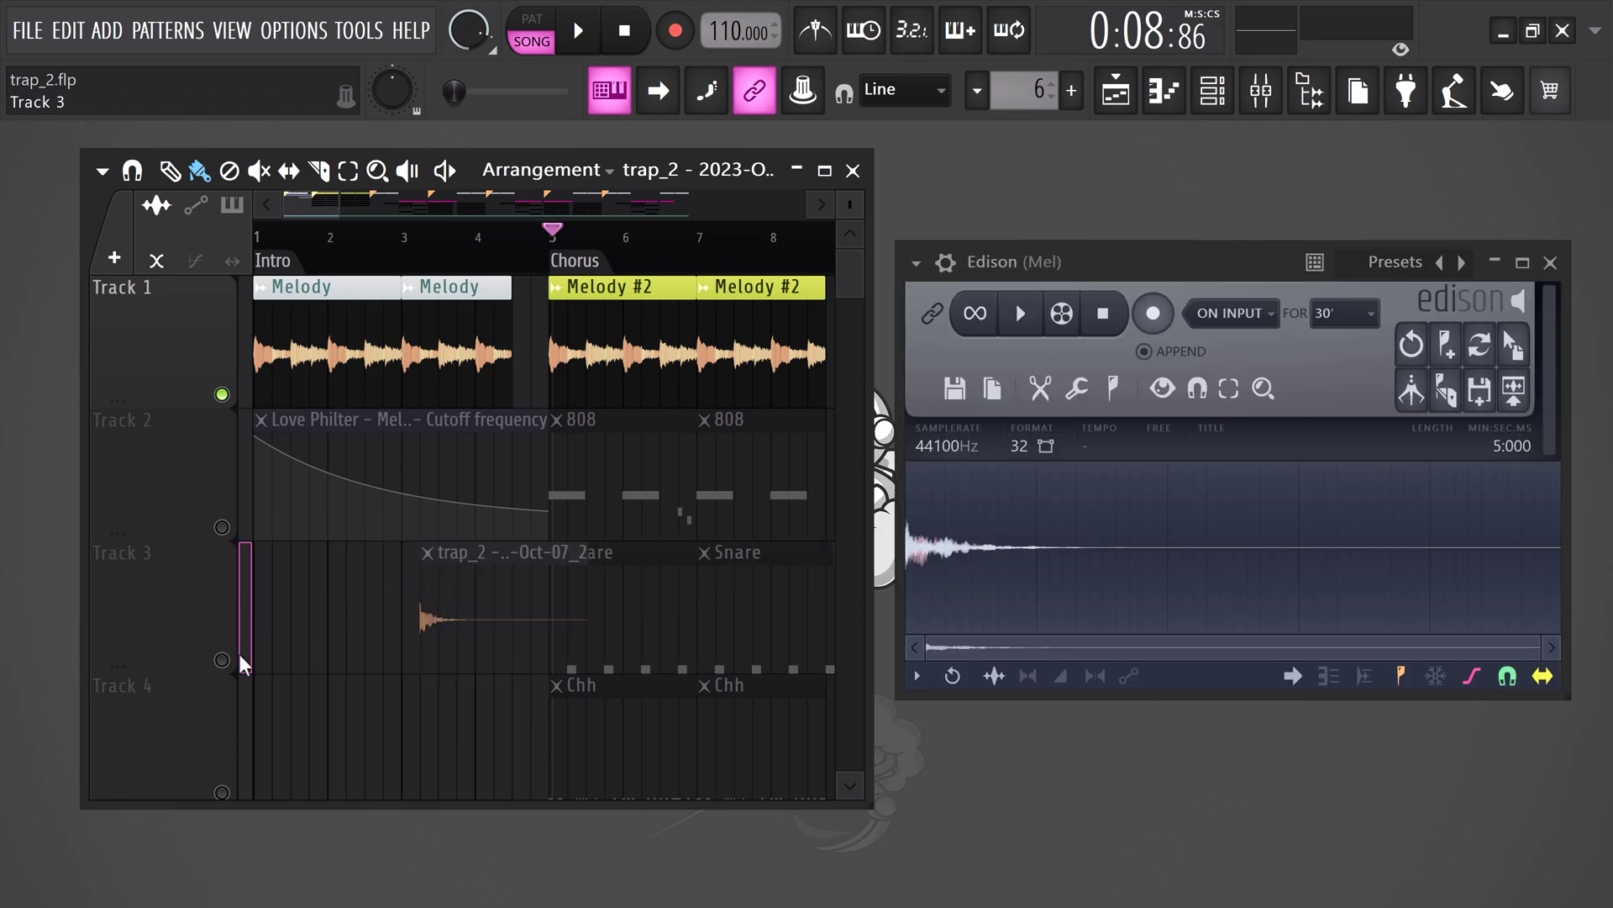
# Reverse the recorded clip and move it to end at bar 5, before the Chorus
pyautogui.doubleClick(432, 595)
pyautogui.click(503, 487)
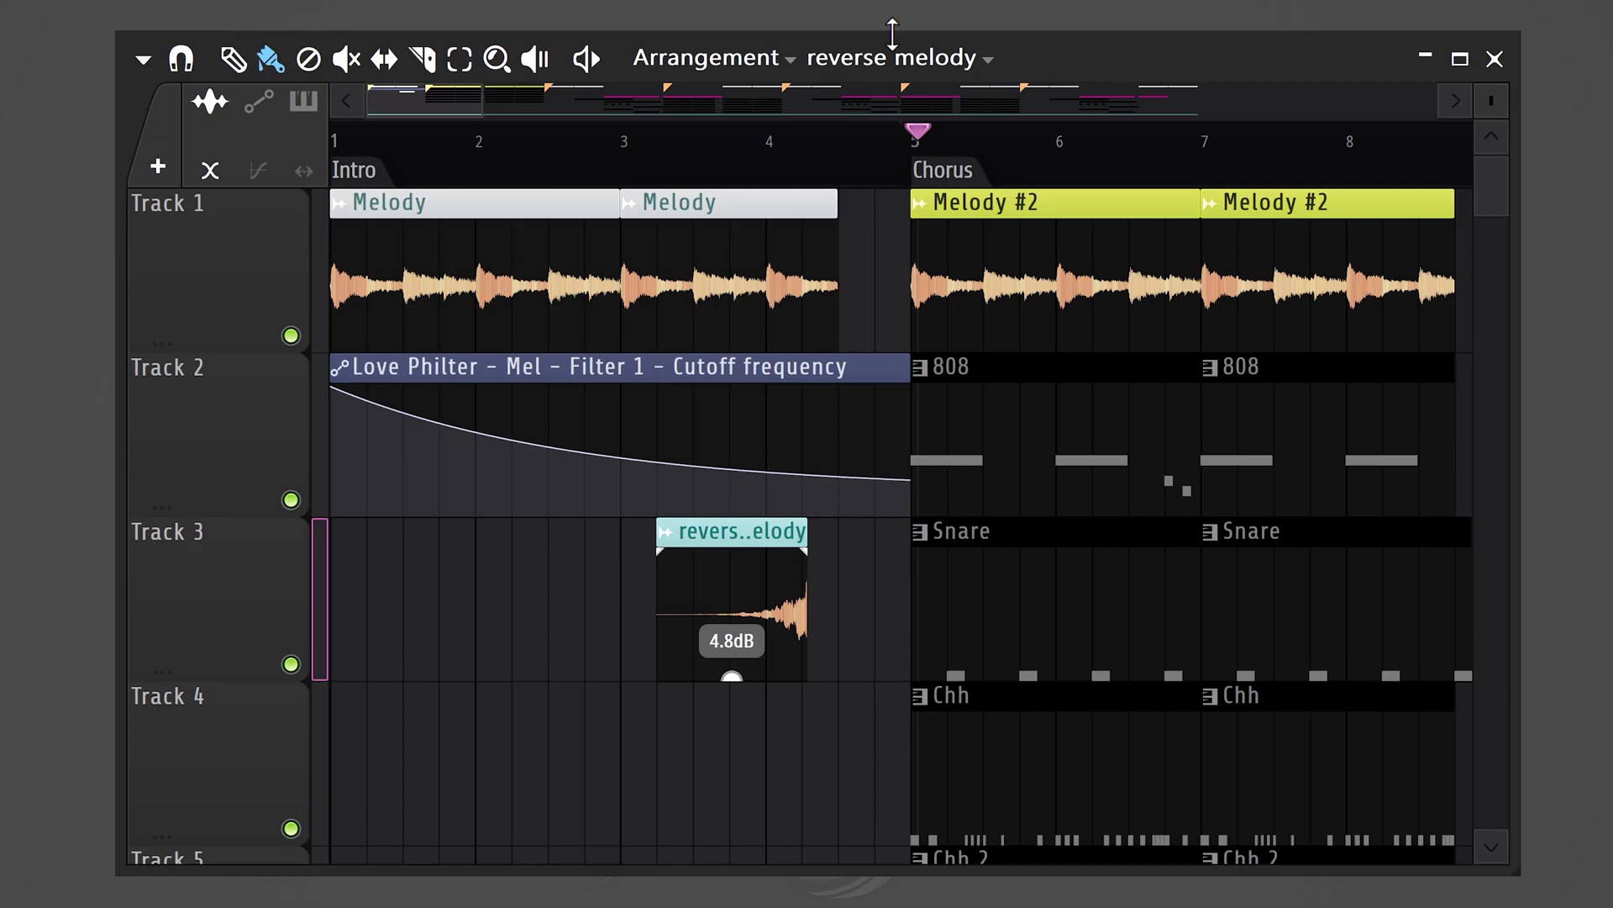
pyautogui.moveTo(725, 538); pyautogui.dragTo(822, 536)
pyautogui.moveTo(690, 135); pyautogui.dragTo(632, 144)
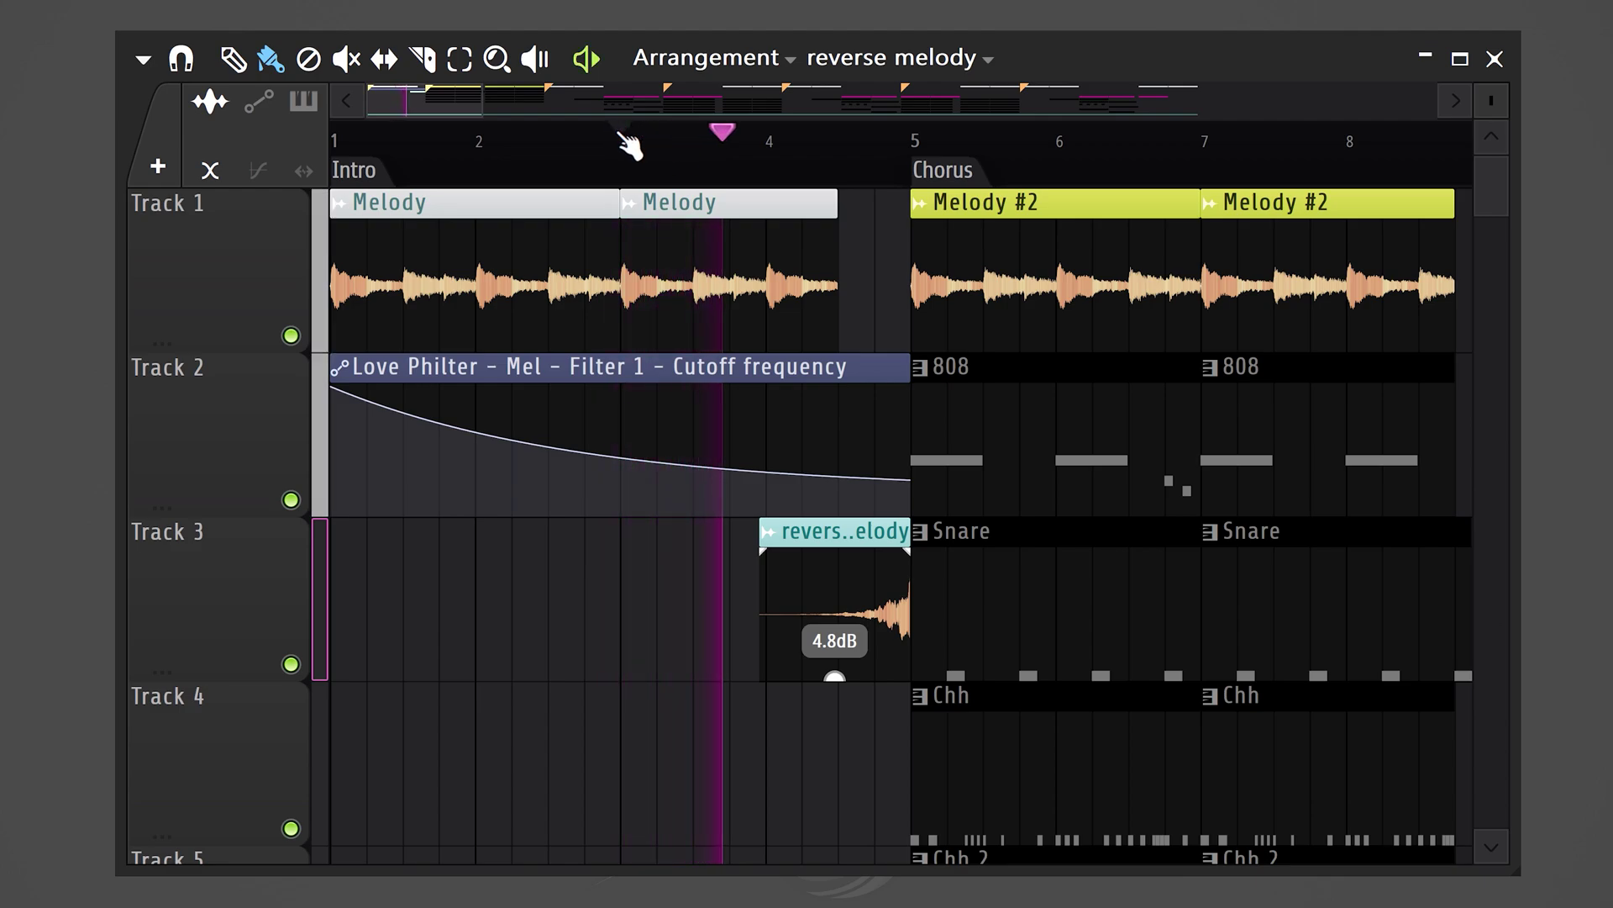